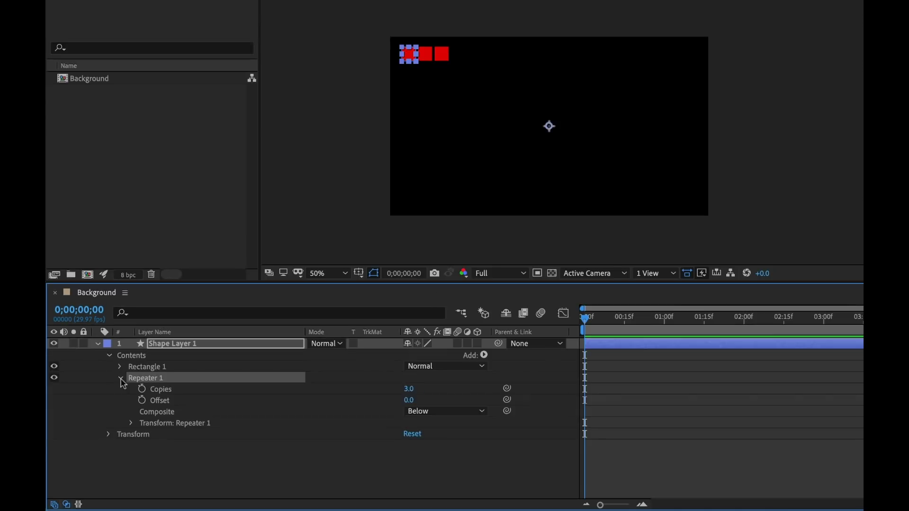
# Preview the example backgrounds: 25-copy repeater grids, zigzag stripes and a repeated red circle.
pyautogui.write('25')
pyautogui.press('Return')
pyautogui.click(137, 507)
pyautogui.click(174, 436)
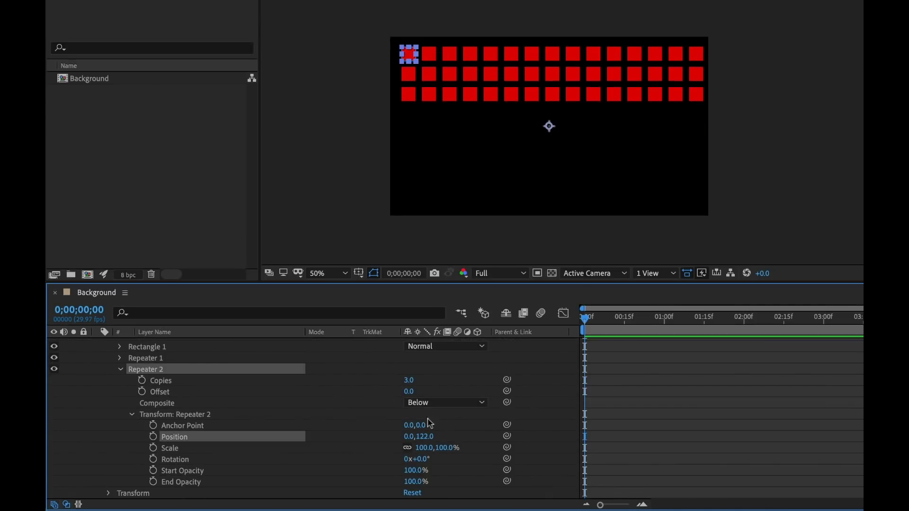
pyautogui.click(178, 481)
pyautogui.click(518, 422)
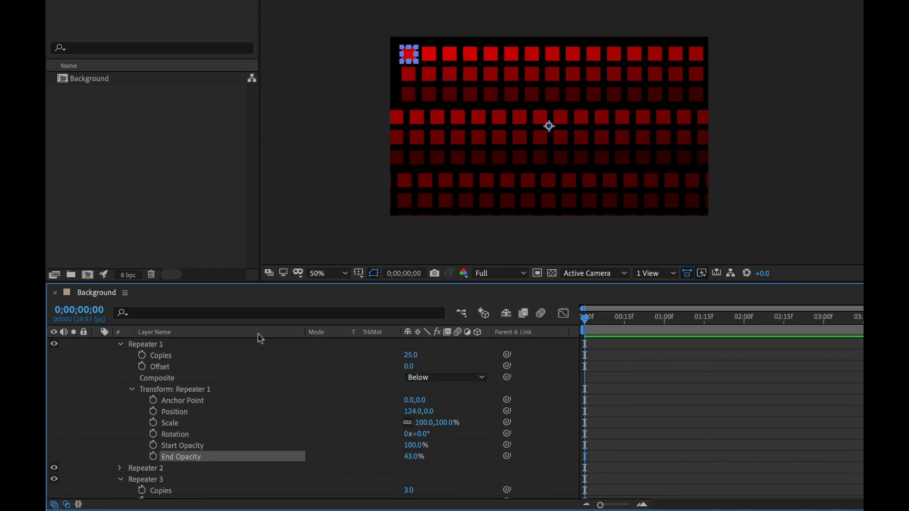
pyautogui.scroll(2, 260, 336)
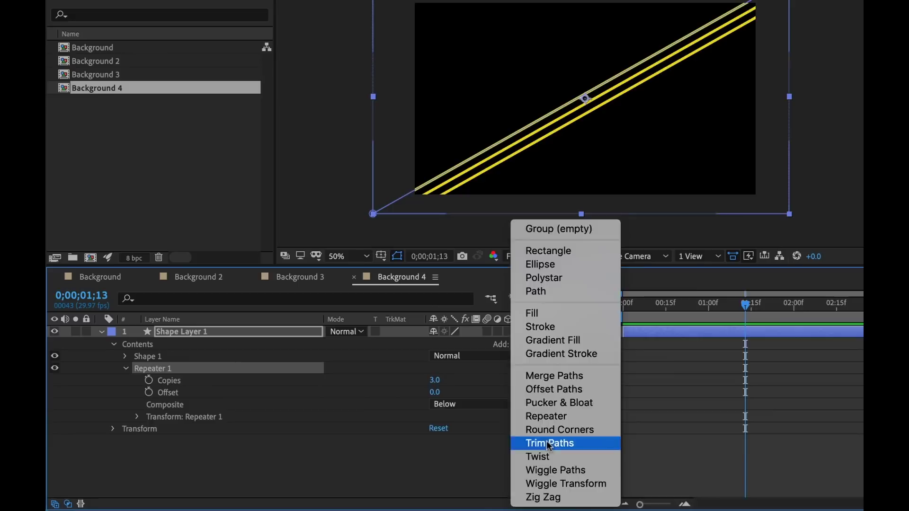
pyautogui.click(543, 497)
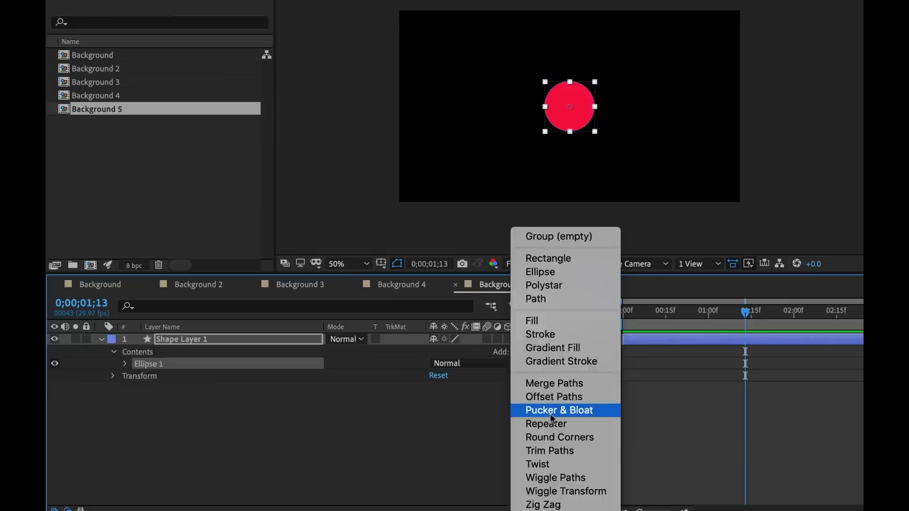
pyautogui.click(439, 432)
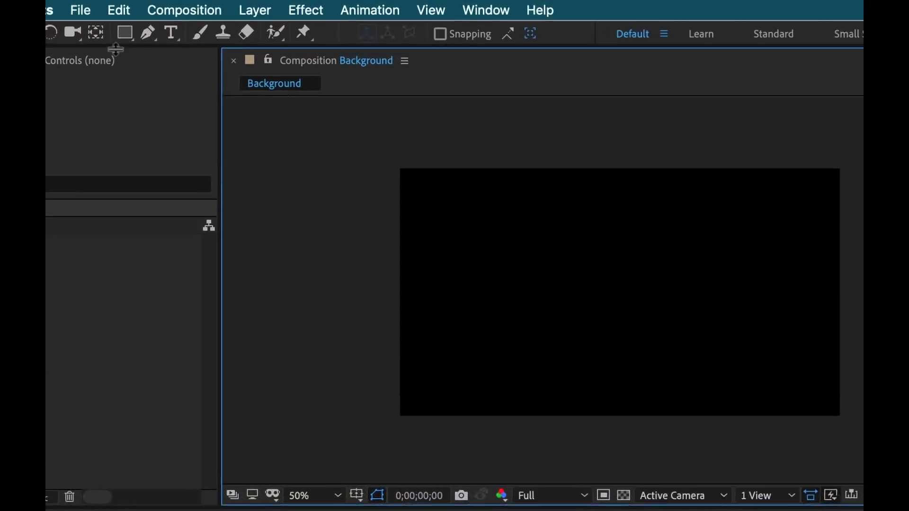
# Choose the Rectangle Tool and set its stroke to None.
pyautogui.click(163, 22)
pyautogui.click(121, 36)
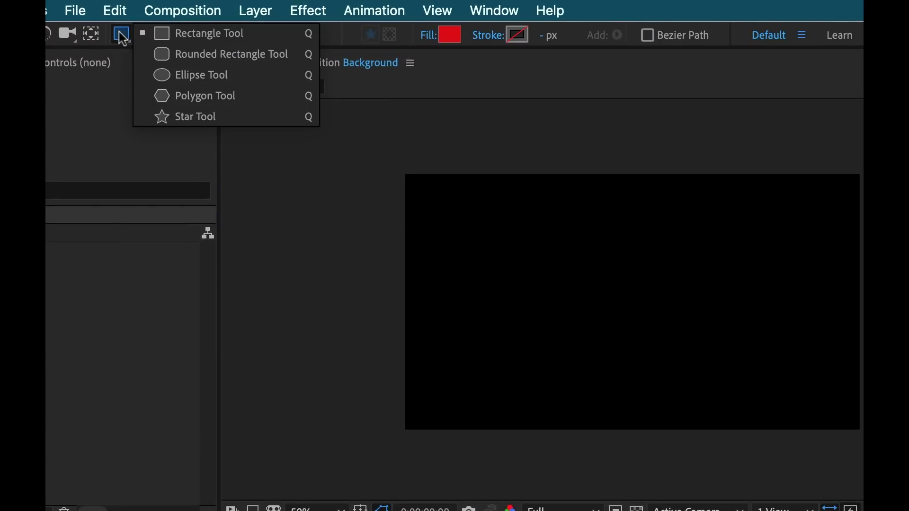
pyautogui.click(123, 38)
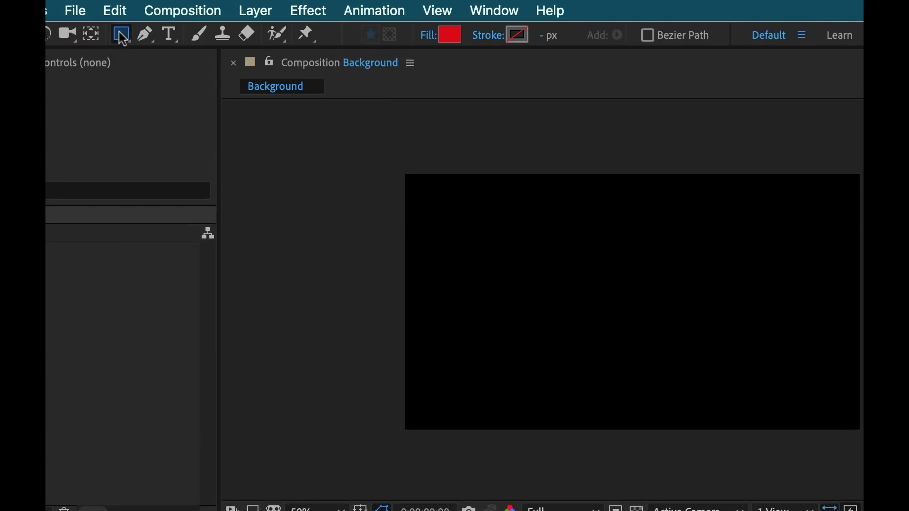
pyautogui.click(489, 38)
pyautogui.click(324, 251)
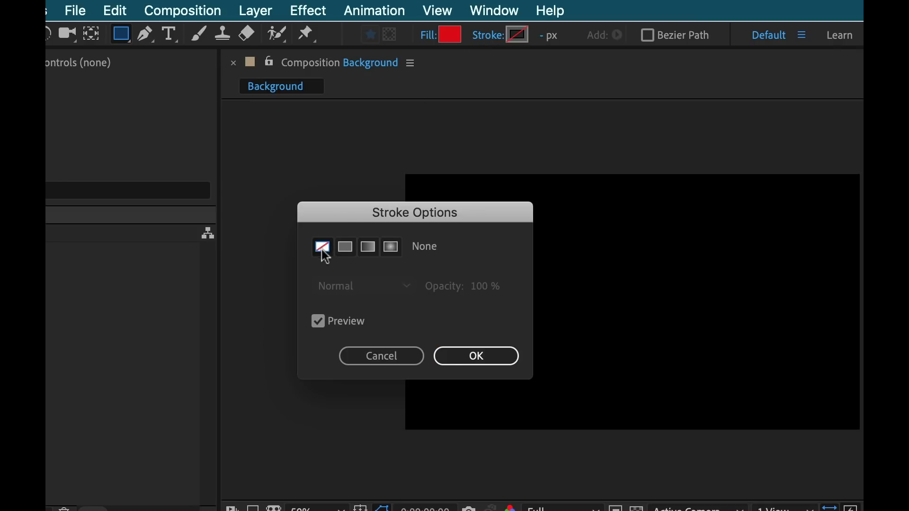
pyautogui.click(461, 362)
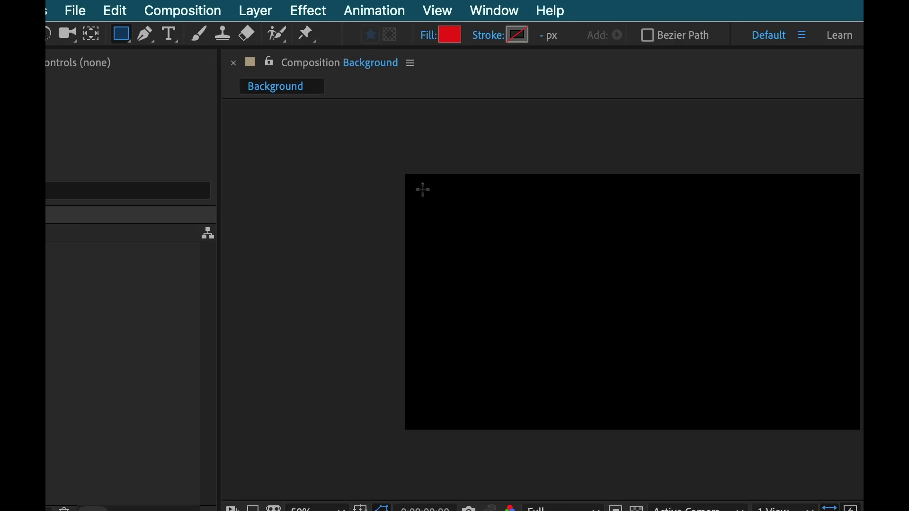
# Draw a small red square near the composition's top-left corner.
pyautogui.moveTo(422, 189); pyautogui.dragTo(442, 210)
pyautogui.press('v')
pyautogui.click(485, 216)
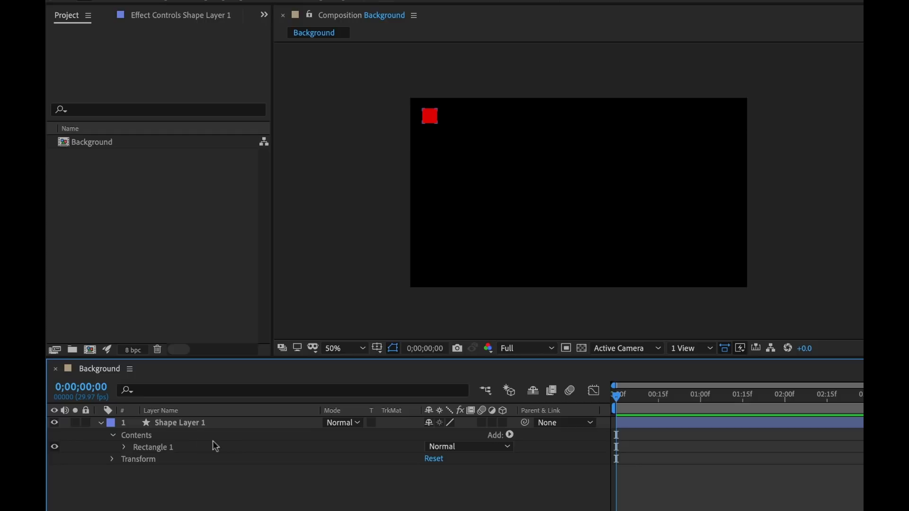
# Add a Repeater to the square's layer and set Copies to 25.
pyautogui.click(508, 435)
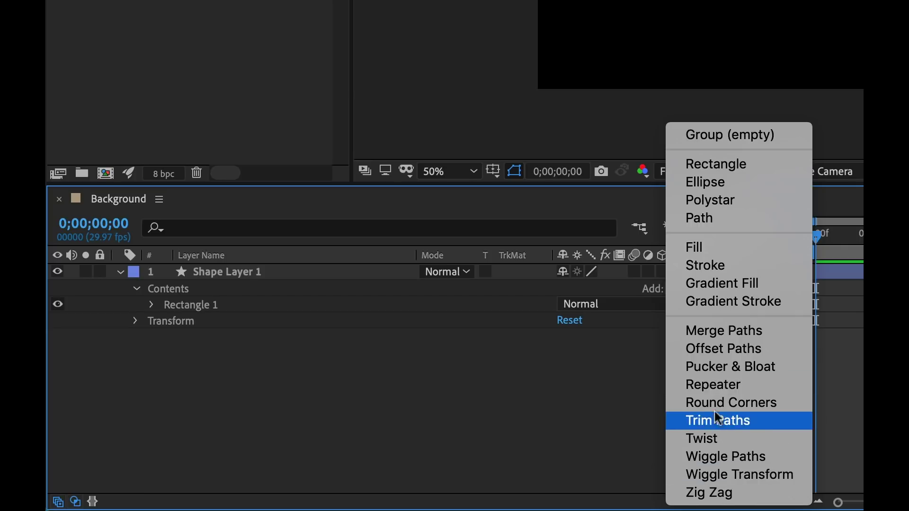
pyautogui.click(737, 384)
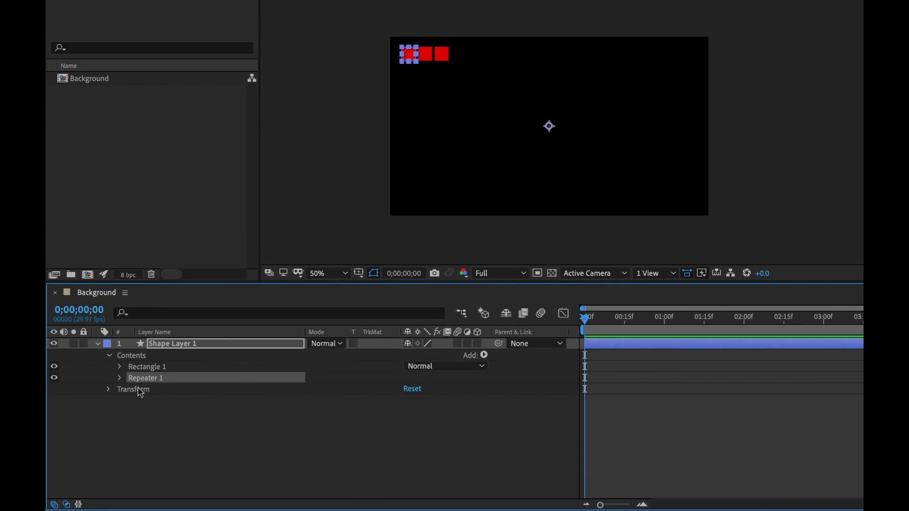
pyautogui.click(119, 378)
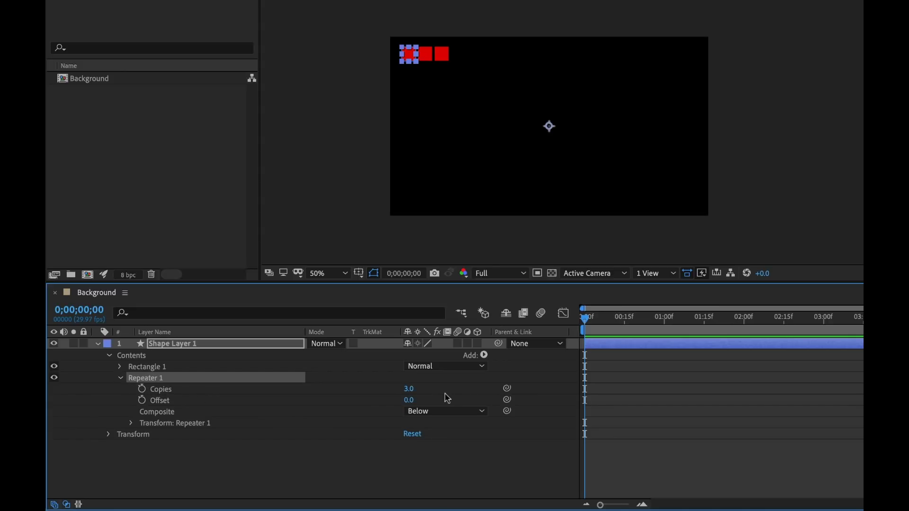
pyautogui.click(408, 389)
pyautogui.write('25')
pyautogui.press('Return')
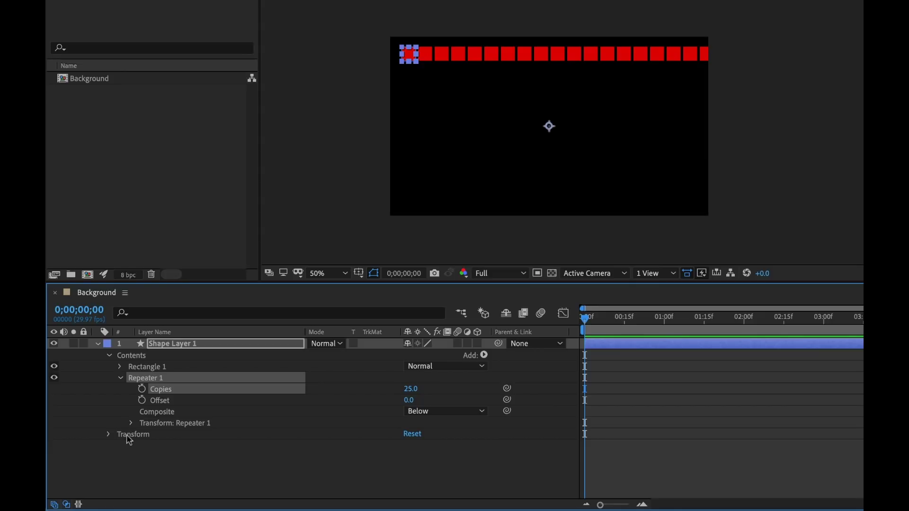
# Space the copies 124 px apart by setting Repeater 1 Position to 124,0.
pyautogui.click(132, 423)
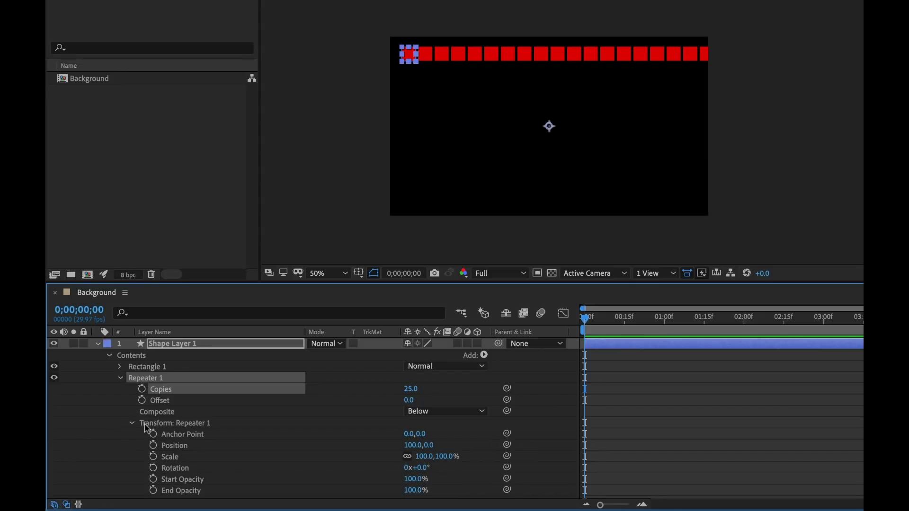
pyautogui.scroll(-1, 260, 448)
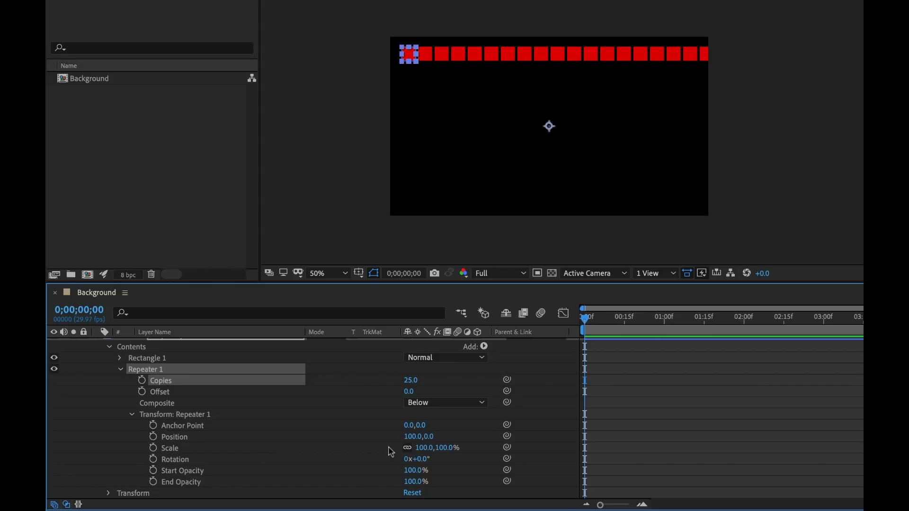
pyautogui.moveTo(424, 435)
pyautogui.mouseDown()
pyautogui.moveTo(463, 430)
pyautogui.moveTo(417, 427)
pyautogui.mouseUp()
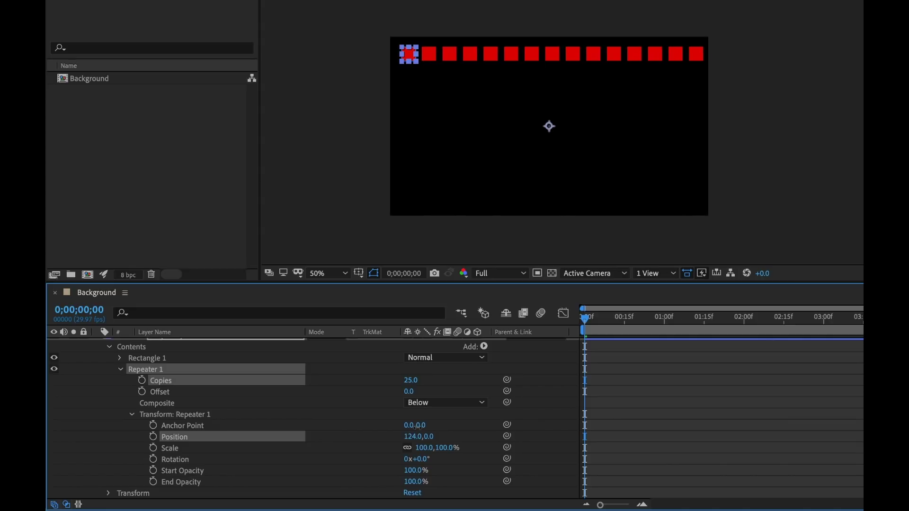
pyautogui.click(121, 369)
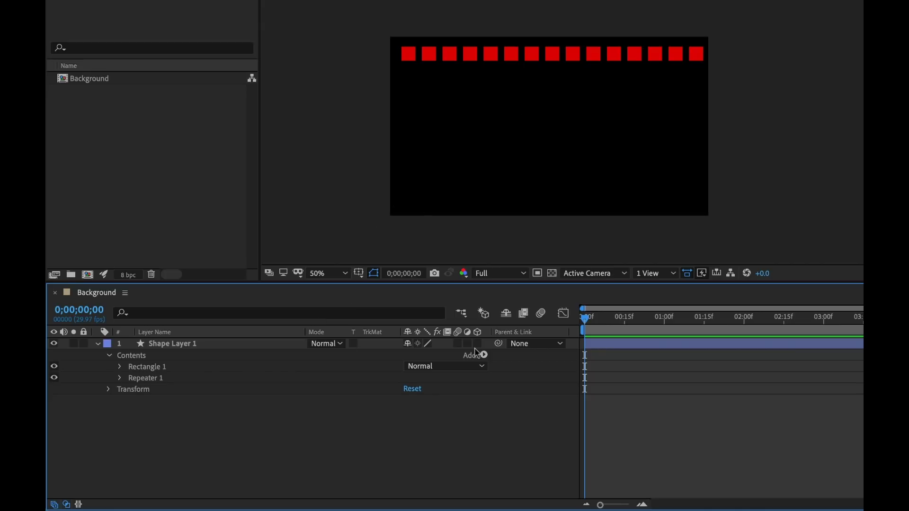
pyautogui.click(484, 355)
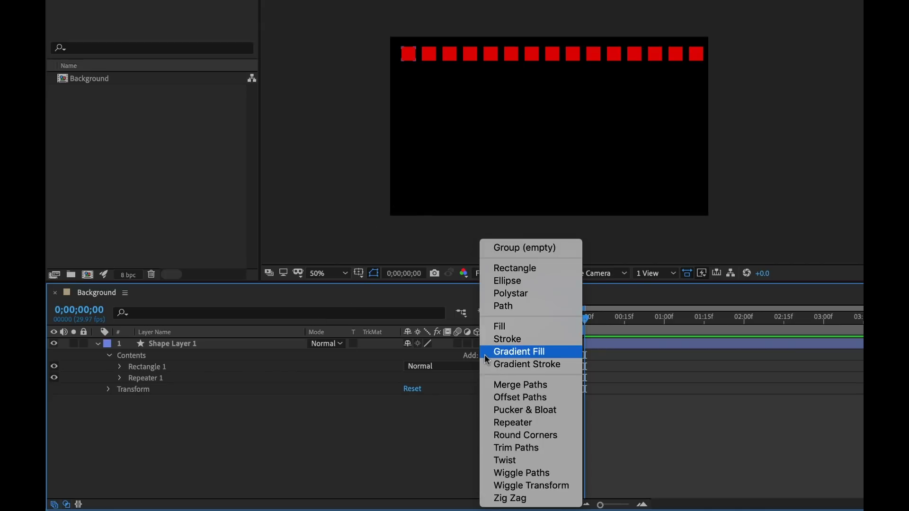
# Add a second Repeater with Position 0,122 to stack the row into three rows.
pyautogui.click(515, 424)
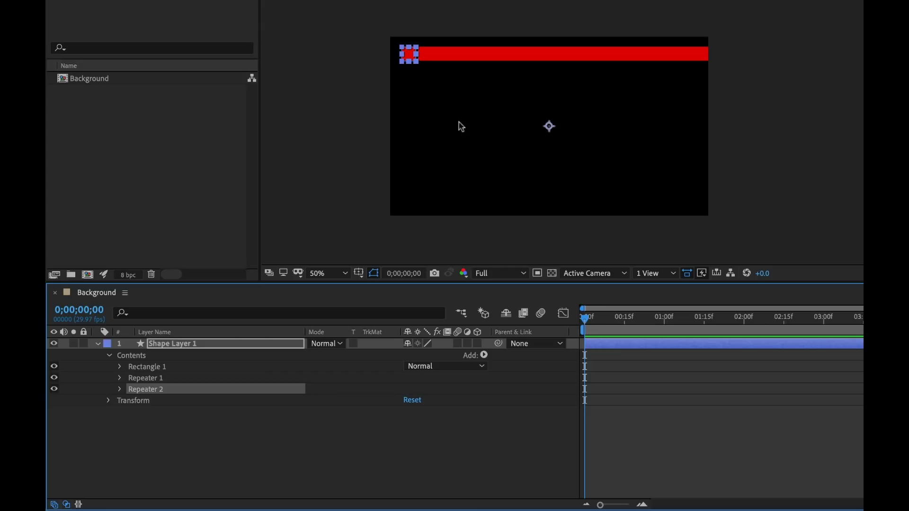
pyautogui.click(119, 389)
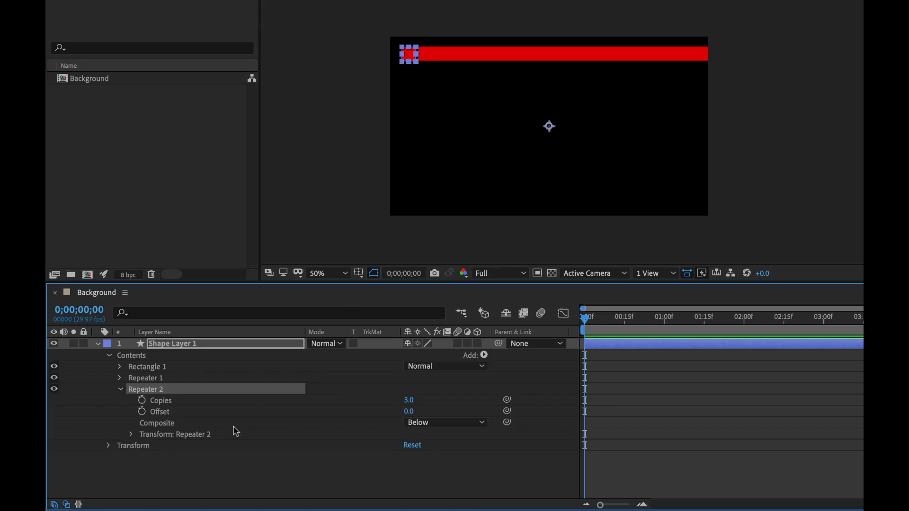
pyautogui.click(131, 434)
pyautogui.scroll(-1, 230, 481)
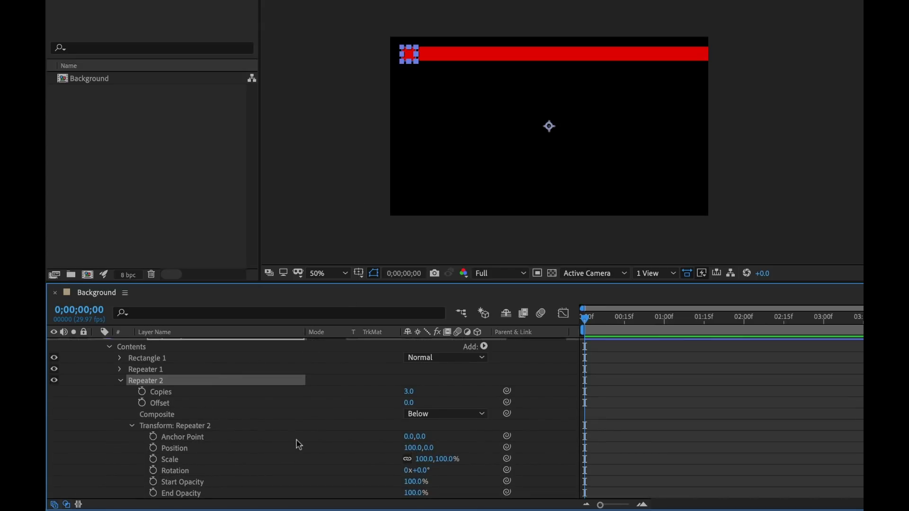
pyautogui.scroll(-1, 298, 443)
pyautogui.click(413, 437)
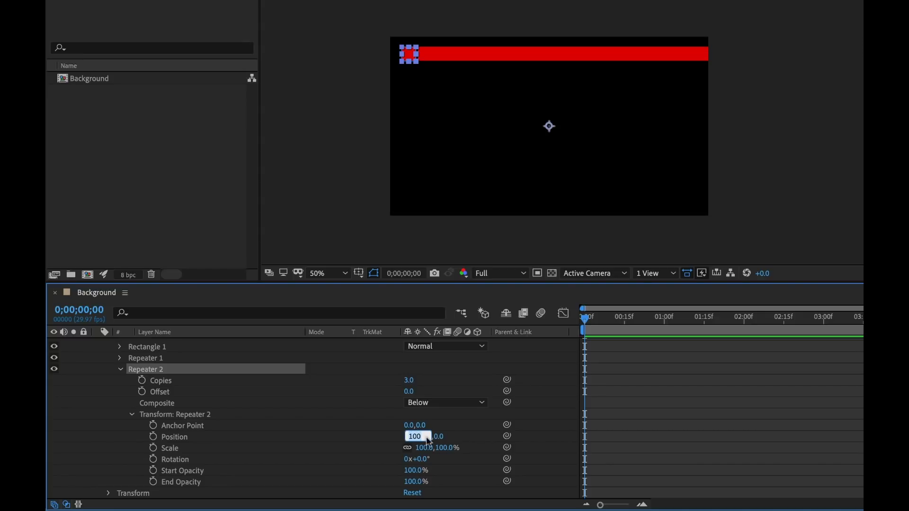
pyautogui.write('0')
pyautogui.press('Return')
pyautogui.moveTo(438, 437); pyautogui.dragTo(529, 430)
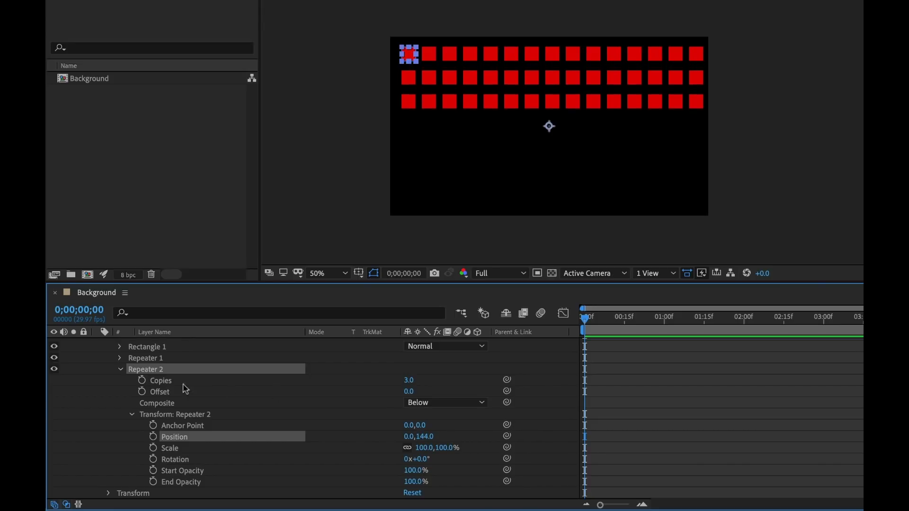
pyautogui.moveTo(426, 436)
pyautogui.mouseDown()
pyautogui.moveTo(567, 434)
pyautogui.moveTo(411, 427)
pyautogui.moveTo(549, 427)
pyautogui.moveTo(428, 419)
pyautogui.mouseUp()
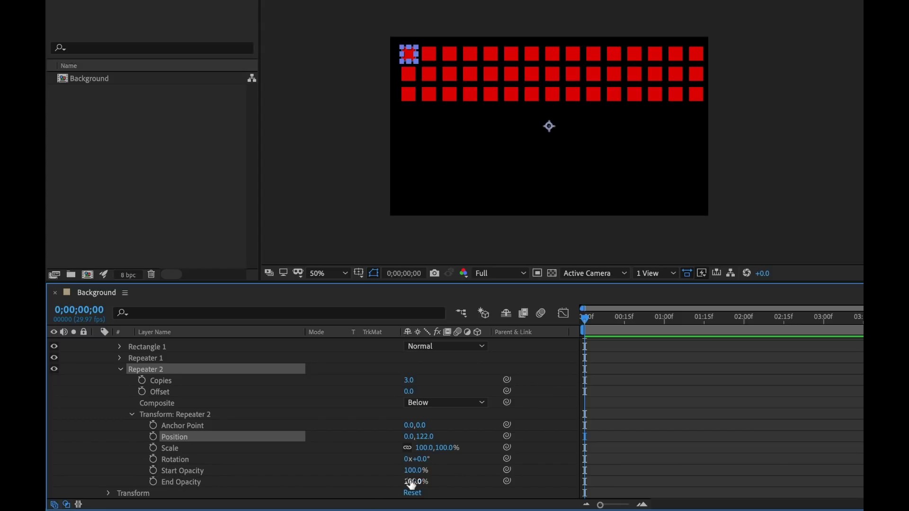
# Set Repeater 2's End Opacity to 7% and collapse its properties.
pyautogui.moveTo(413, 486); pyautogui.dragTo(336, 480)
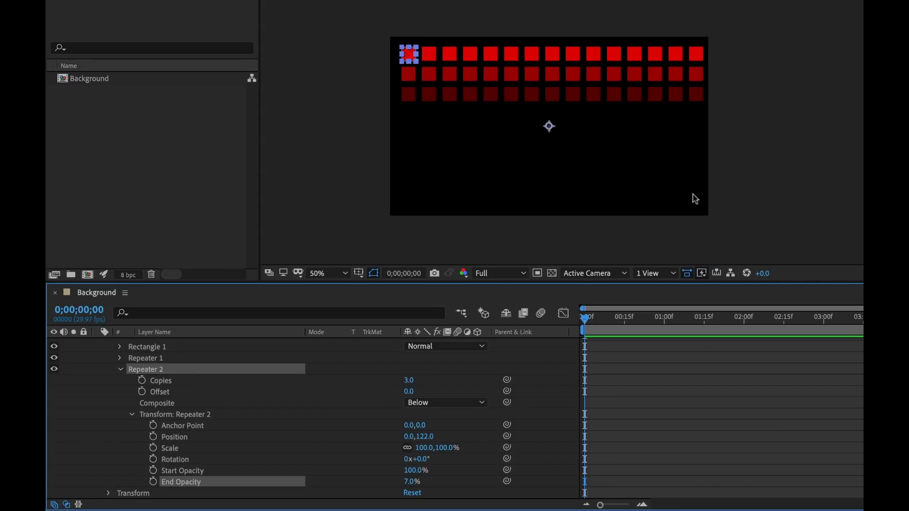
pyautogui.click(354, 430)
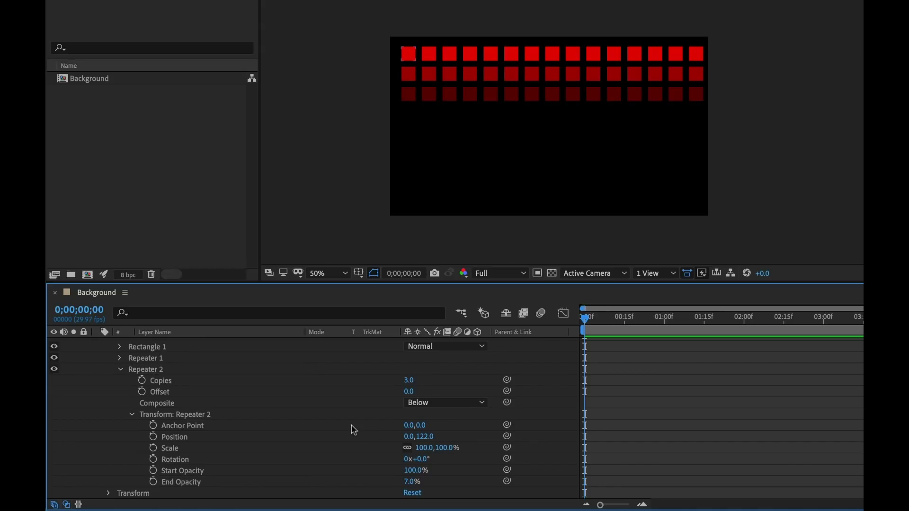
pyautogui.click(132, 416)
pyautogui.click(120, 390)
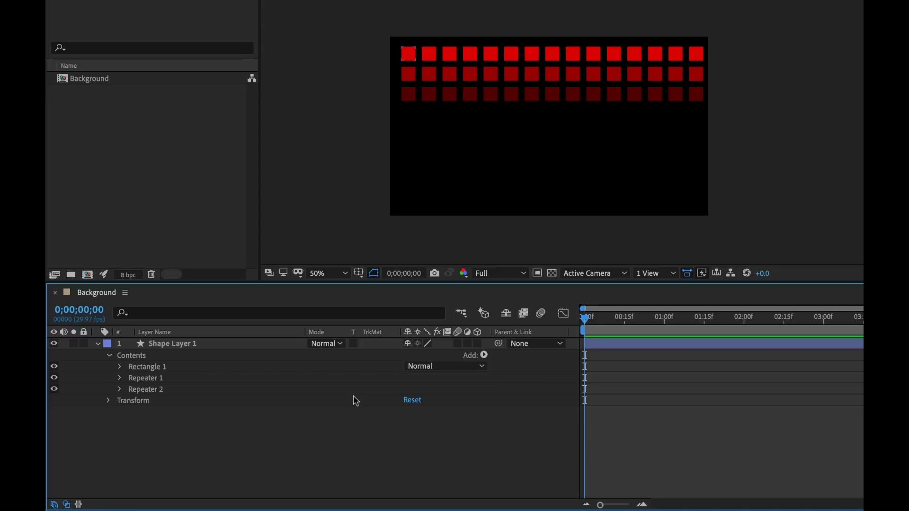
# Add a third Repeater at Position -74,382 with 15% End Opacity.
pyautogui.click(484, 355)
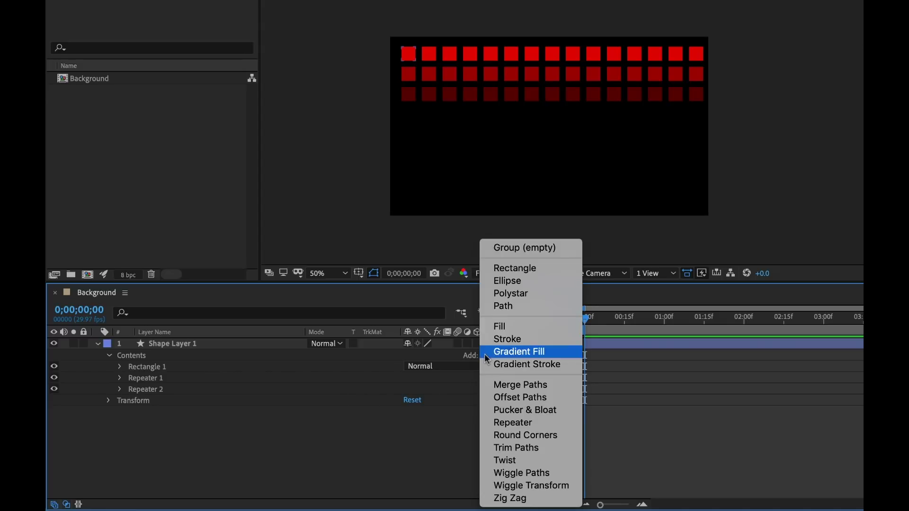
pyautogui.click(517, 423)
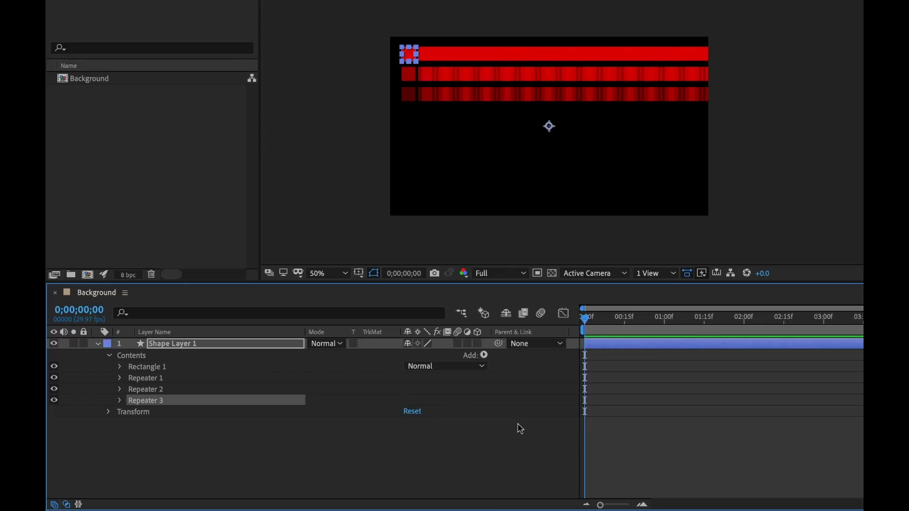
pyautogui.click(120, 400)
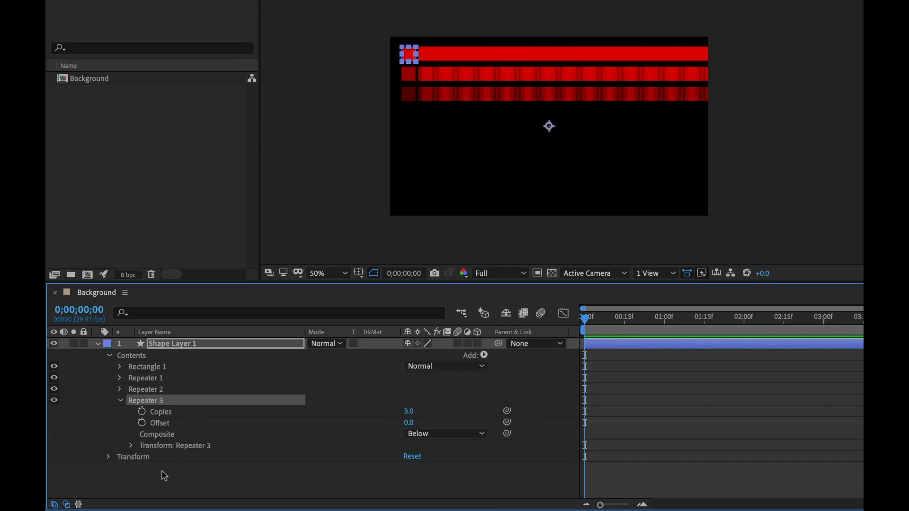
pyautogui.click(131, 445)
pyautogui.scroll(-1, 339, 425)
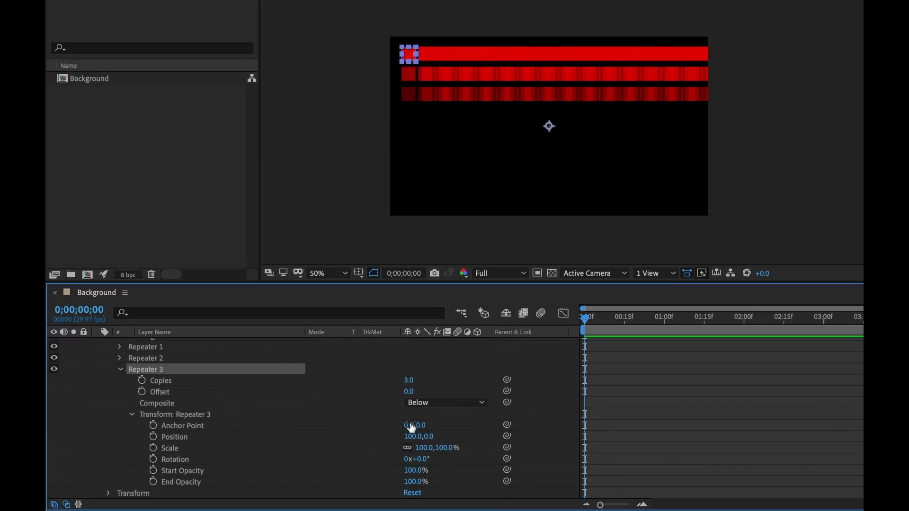
pyautogui.moveTo(425, 436); pyautogui.dragTo(607, 432)
pyautogui.moveTo(412, 436); pyautogui.dragTo(306, 442)
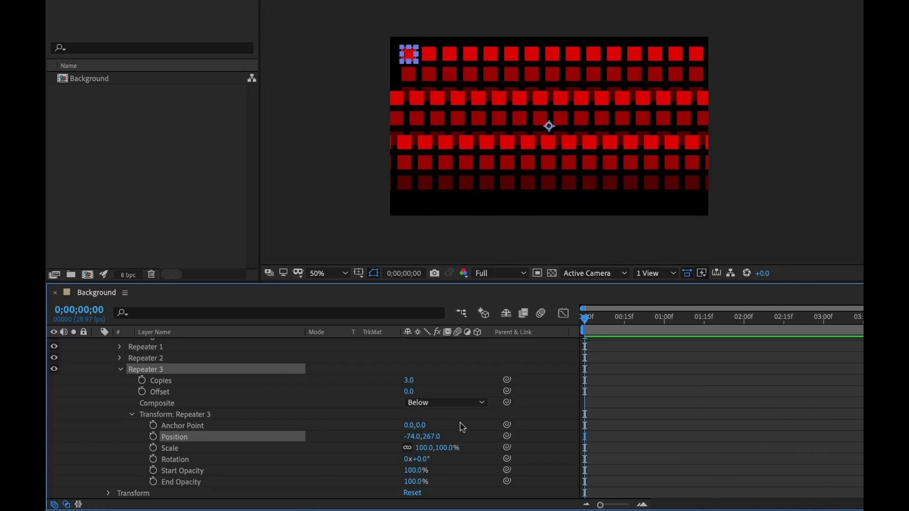
pyautogui.moveTo(432, 436); pyautogui.dragTo(507, 436)
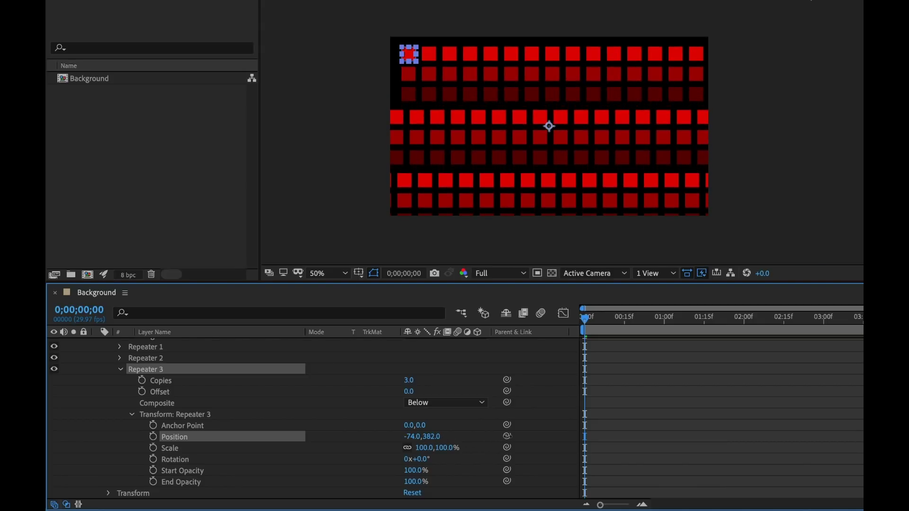
pyautogui.click(161, 380)
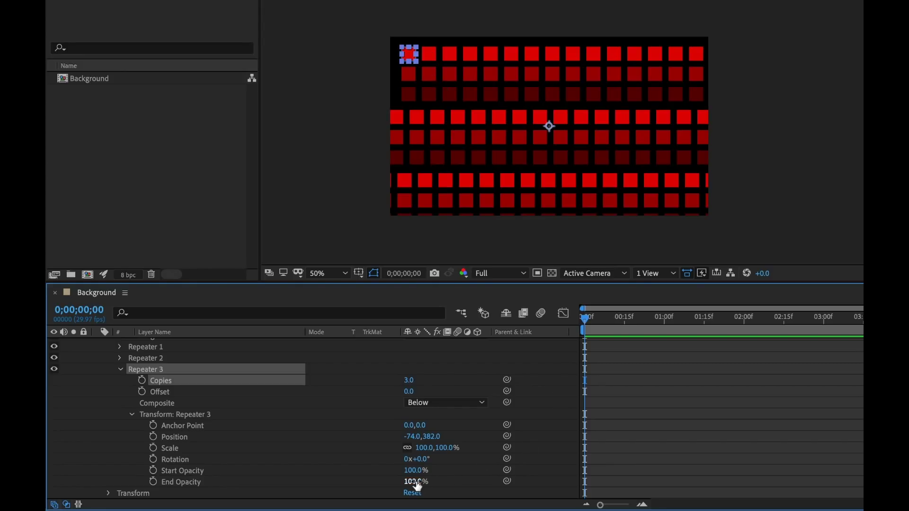
pyautogui.moveTo(411, 482); pyautogui.dragTo(360, 482)
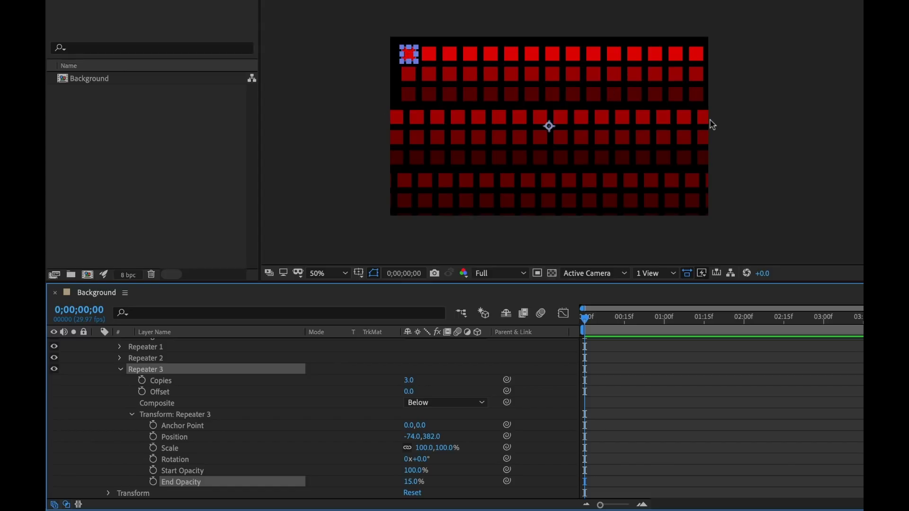
# Set Repeater 1's End Opacity to 43%.
pyautogui.scroll(2, 293, 417)
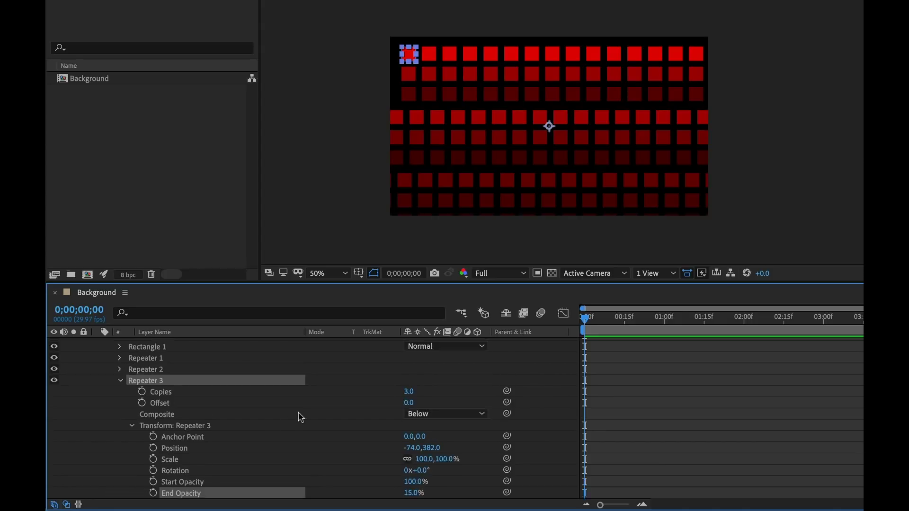
pyautogui.click(119, 378)
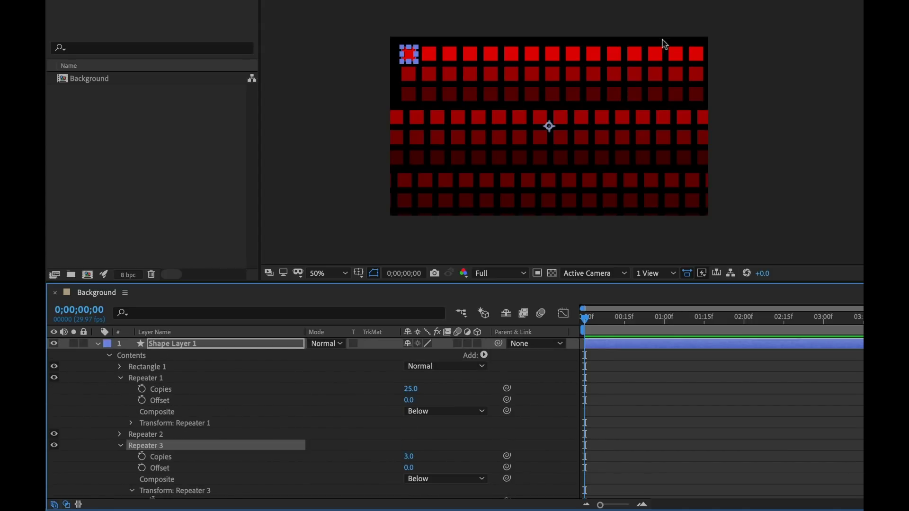
pyautogui.click(132, 423)
pyautogui.scroll(-3, 229, 423)
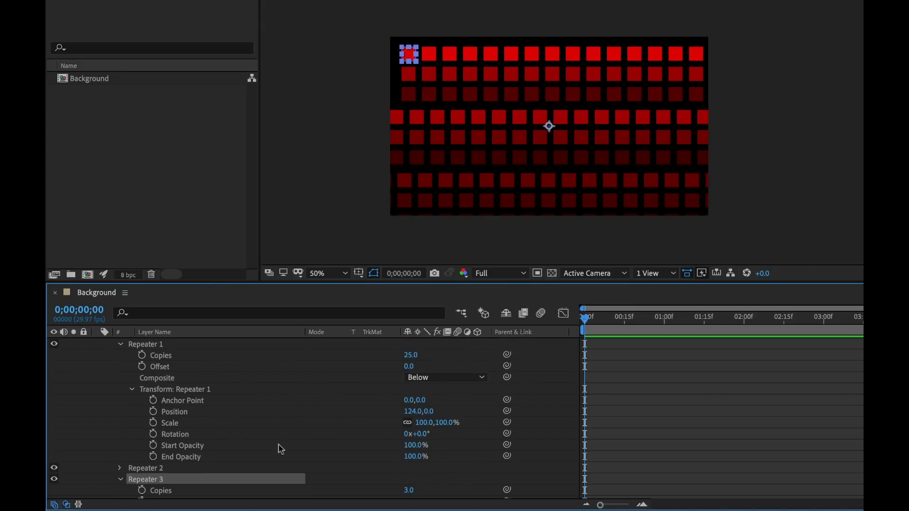
pyautogui.moveTo(422, 456); pyautogui.dragTo(378, 455)
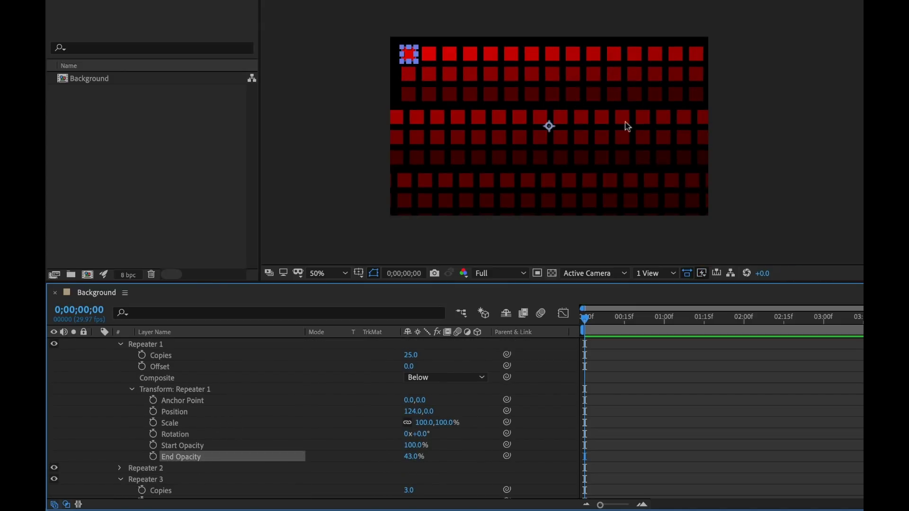
pyautogui.click(131, 389)
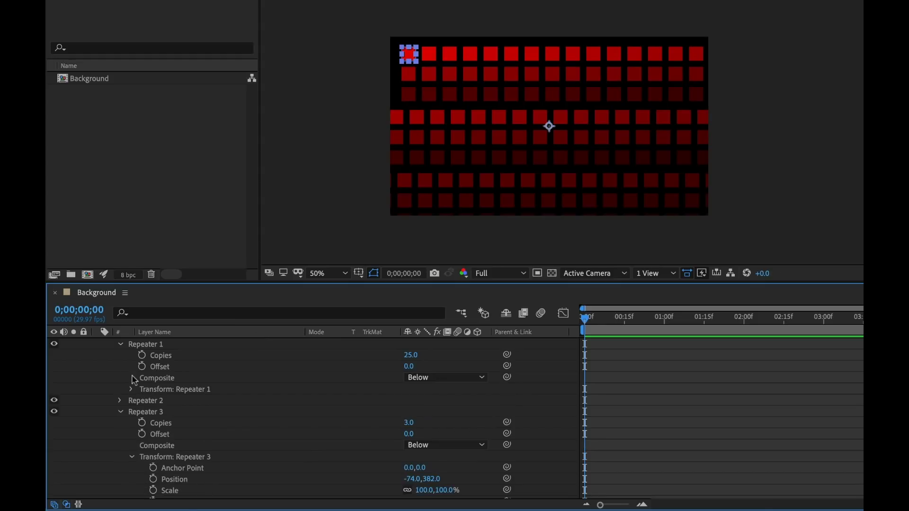
pyautogui.click(121, 345)
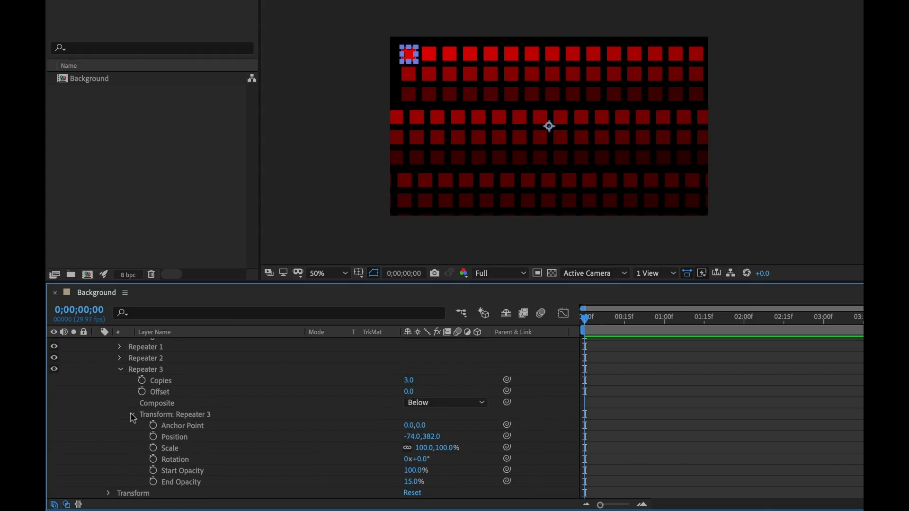
# Offset Repeater 1's Position Y upward to slant the rows.
pyautogui.click(133, 415)
pyautogui.click(120, 401)
pyautogui.click(120, 378)
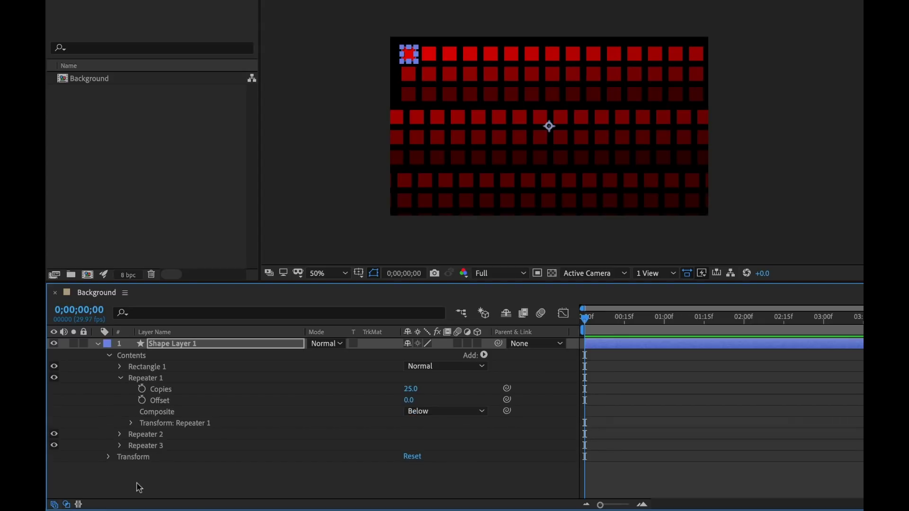
pyautogui.click(130, 423)
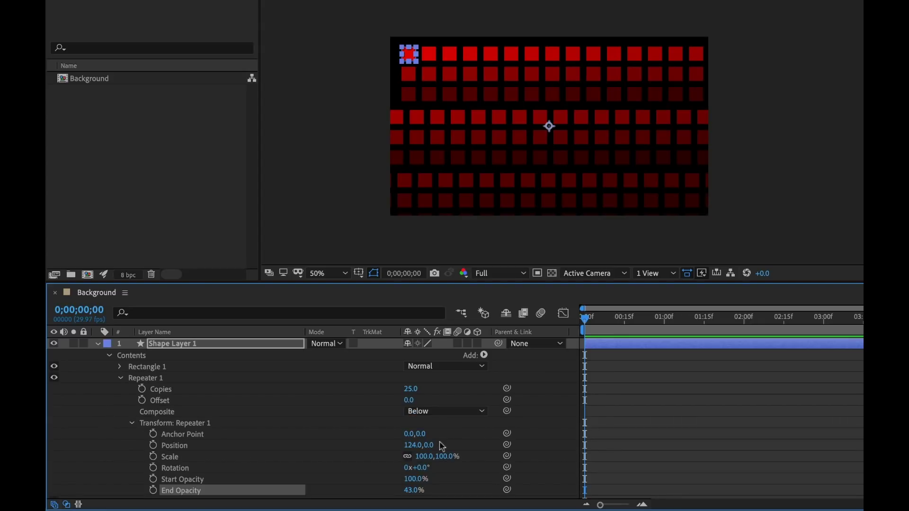
pyautogui.moveTo(426, 444); pyautogui.dragTo(413, 444)
# Move the slanted square grid up and left in the viewer.
pyautogui.click(411, 58)
pyautogui.moveTo(411, 58); pyautogui.dragTo(380, 61)
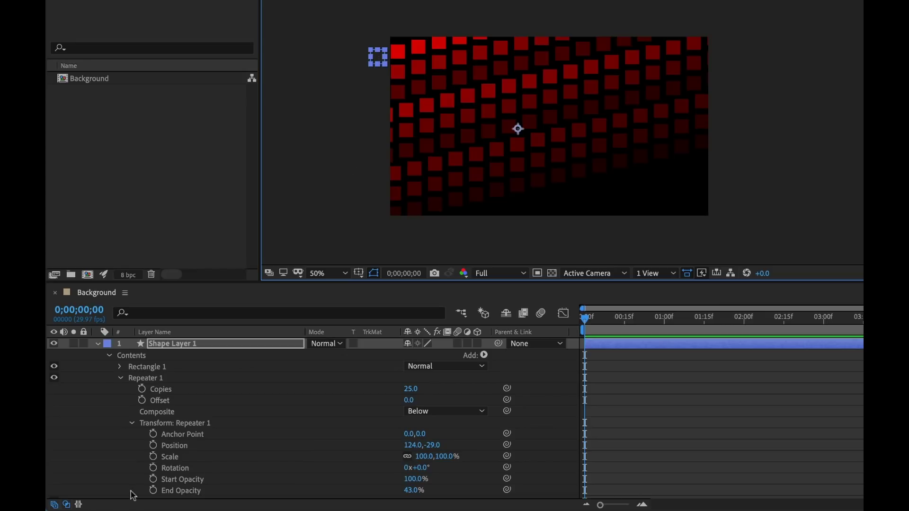
pyautogui.click(121, 379)
# Set Repeater 3's Position to -74,398 and its Copies to 5.
pyautogui.click(121, 402)
pyautogui.click(132, 446)
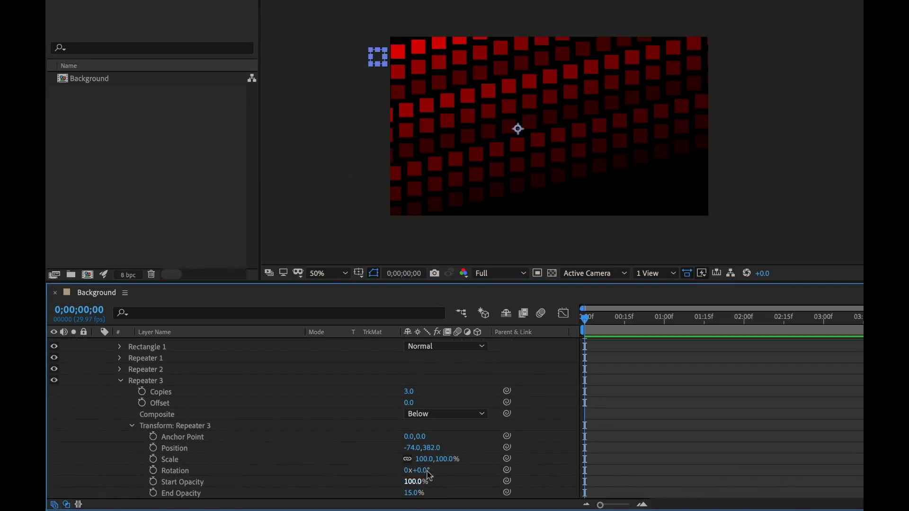
pyautogui.click(441, 448)
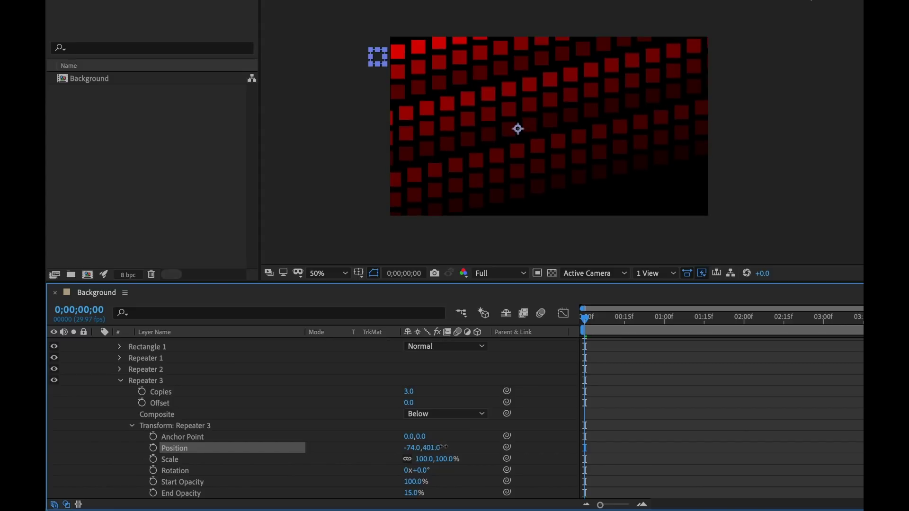
pyautogui.click(408, 390)
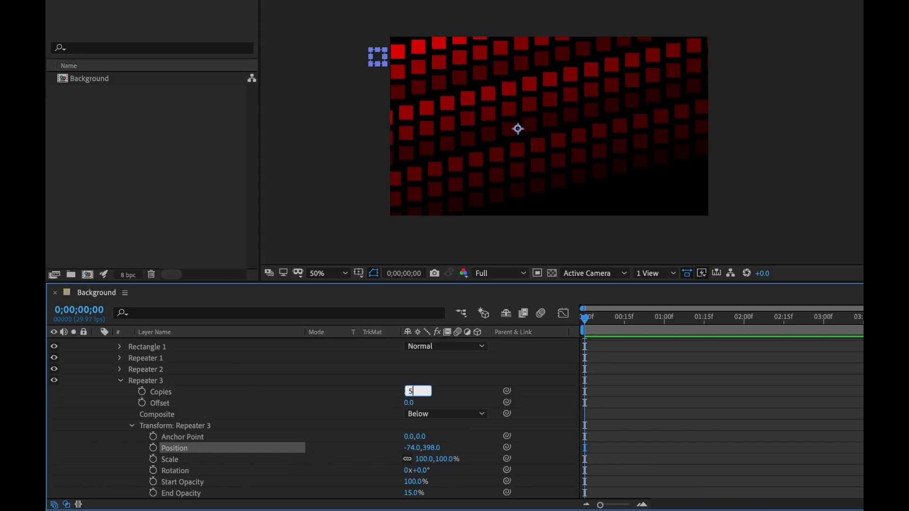
pyautogui.write('5')
pyautogui.press('Return')
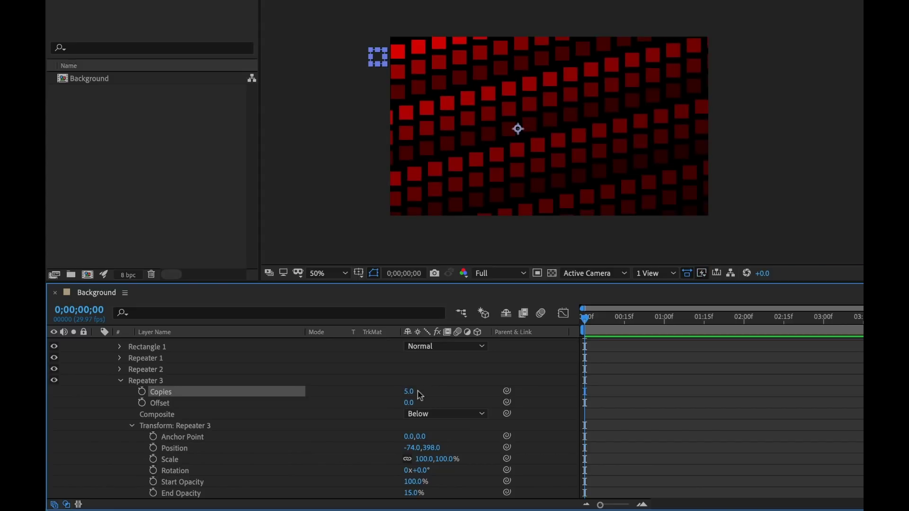
pyautogui.click(120, 383)
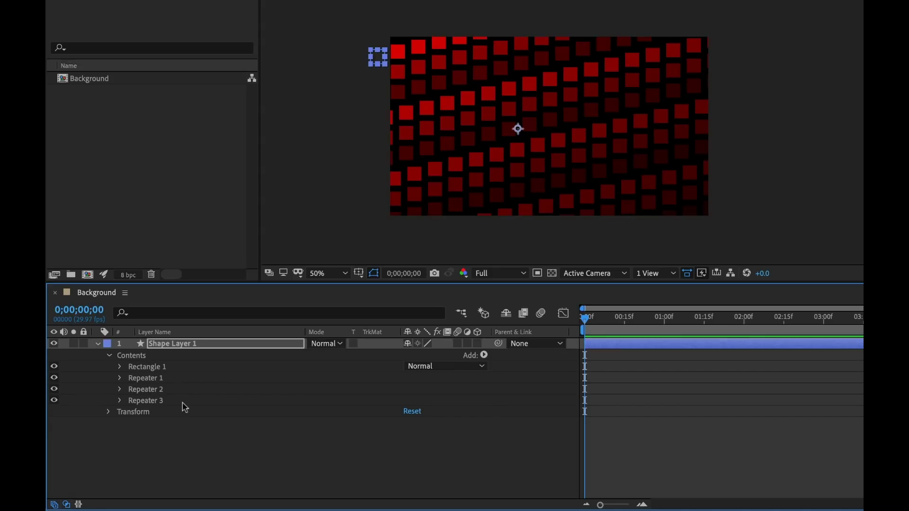
# Set Rectangle Path 1's Size to 67×67.
pyautogui.click(118, 367)
pyautogui.click(119, 366)
pyautogui.click(120, 367)
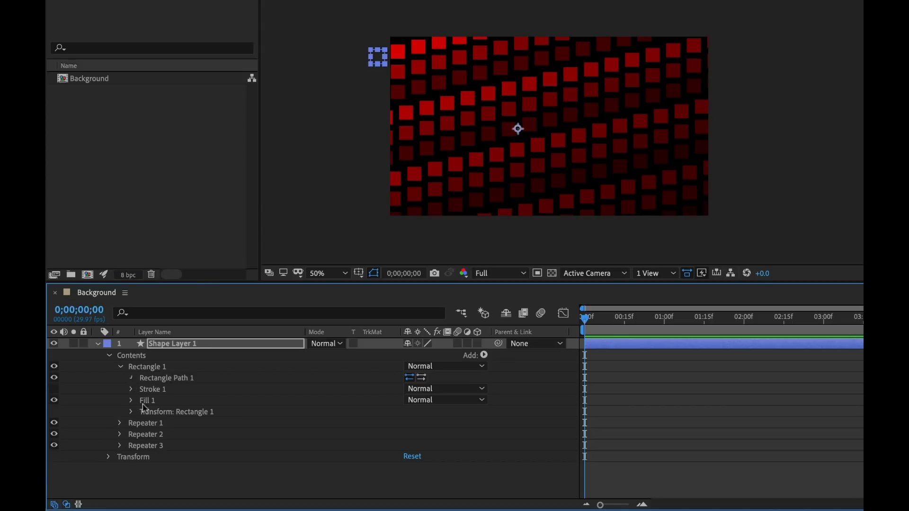
pyautogui.click(131, 378)
pyautogui.click(421, 388)
pyautogui.write('78')
pyautogui.press('Return')
pyautogui.moveTo(418, 388); pyautogui.dragTo(416, 388)
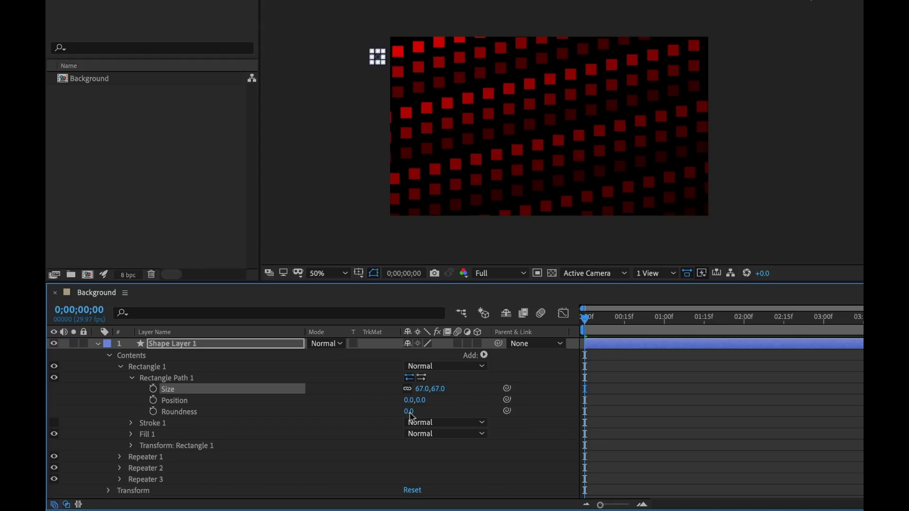
# Set the rectangle's corner Roundness to 14 and collapse its groups.
pyautogui.click(411, 411)
pyautogui.write('10')
pyautogui.press('Return')
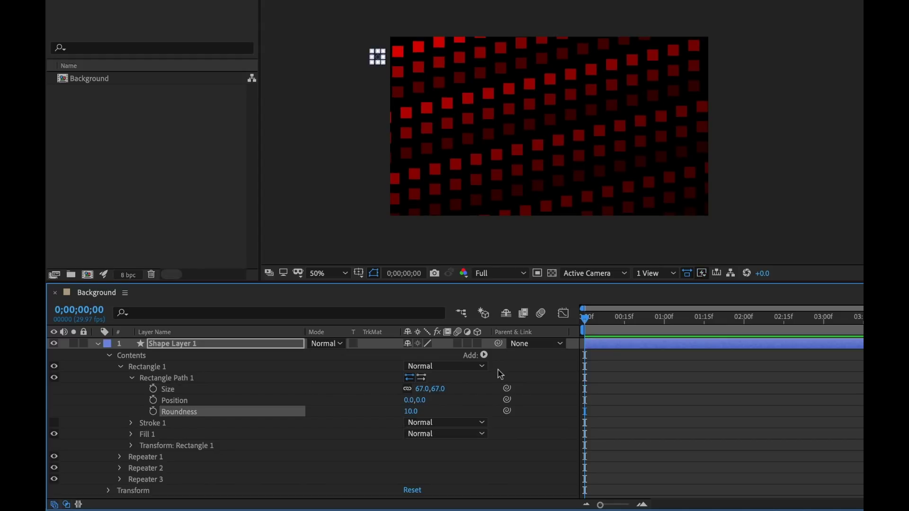
pyautogui.click(411, 411)
pyautogui.write('50')
pyautogui.press('Return')
pyautogui.click(658, 400)
pyautogui.moveTo(411, 410); pyautogui.dragTo(385, 411)
pyautogui.click(131, 378)
pyautogui.click(121, 367)
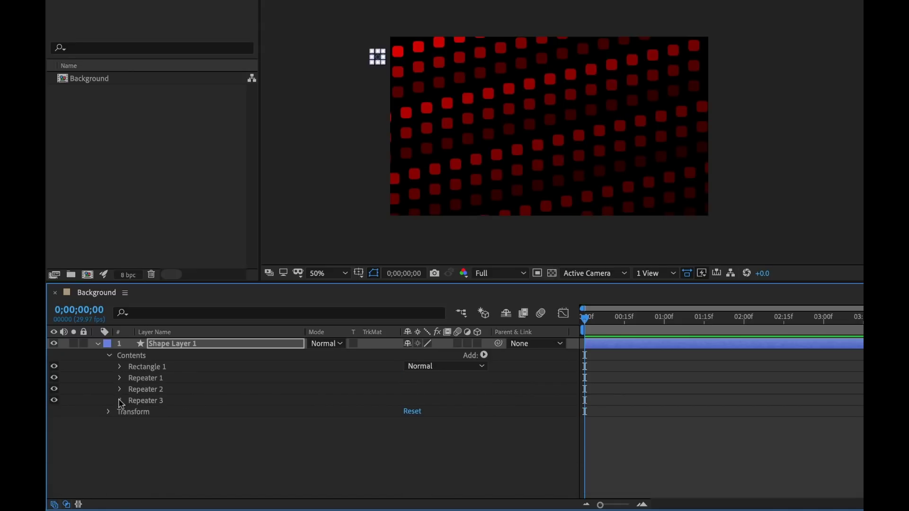
# Shift Repeater 3's Position toward -52,362.
pyautogui.click(120, 401)
pyautogui.scroll(-1, 345, 446)
pyautogui.moveTo(430, 437); pyautogui.dragTo(387, 440)
# Set Repeater 3's Position to -52,362 and add a Position keyframe at 0;00;00;00.
pyautogui.click(692, 401)
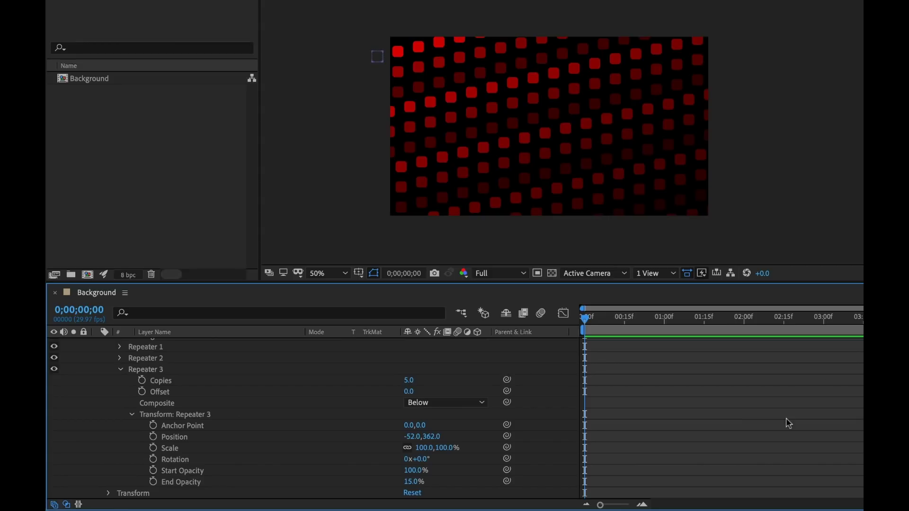
pyautogui.click(153, 437)
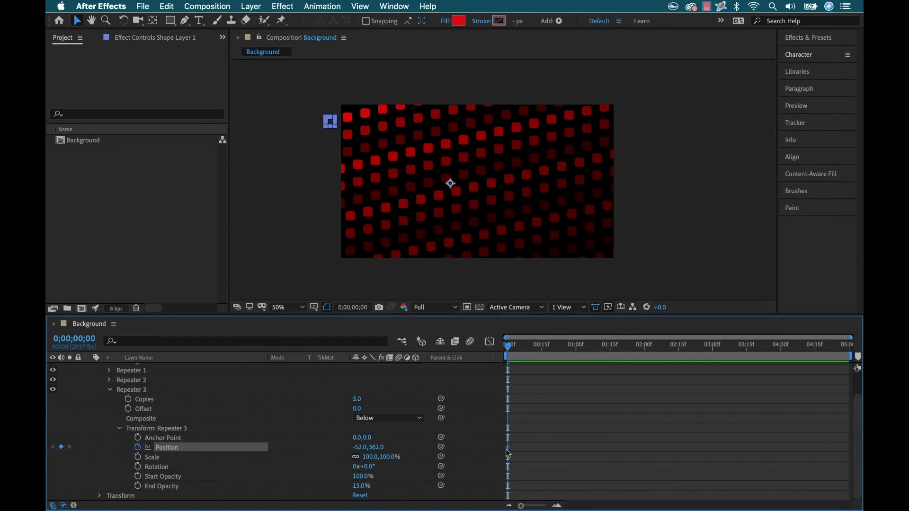
# Keyframe Repeater 3's Position further left, about -58, near four seconds, then preview.
pyautogui.moveTo(516, 348); pyautogui.dragTo(850, 344)
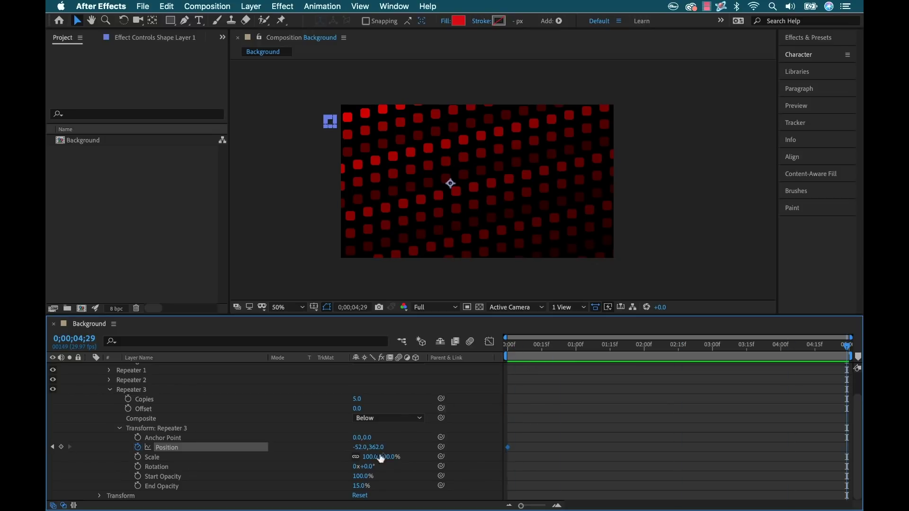
pyautogui.moveTo(358, 447); pyautogui.dragTo(344, 447)
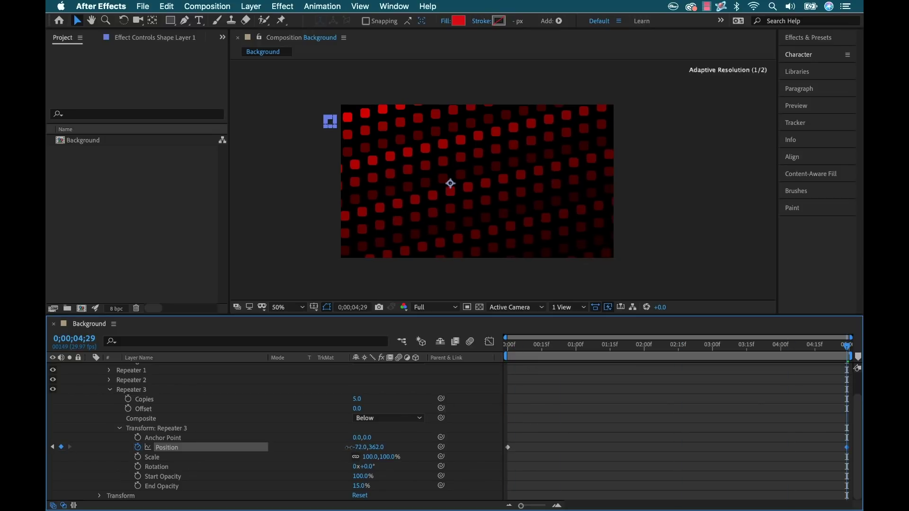
pyautogui.moveTo(341, 446); pyautogui.dragTo(330, 447)
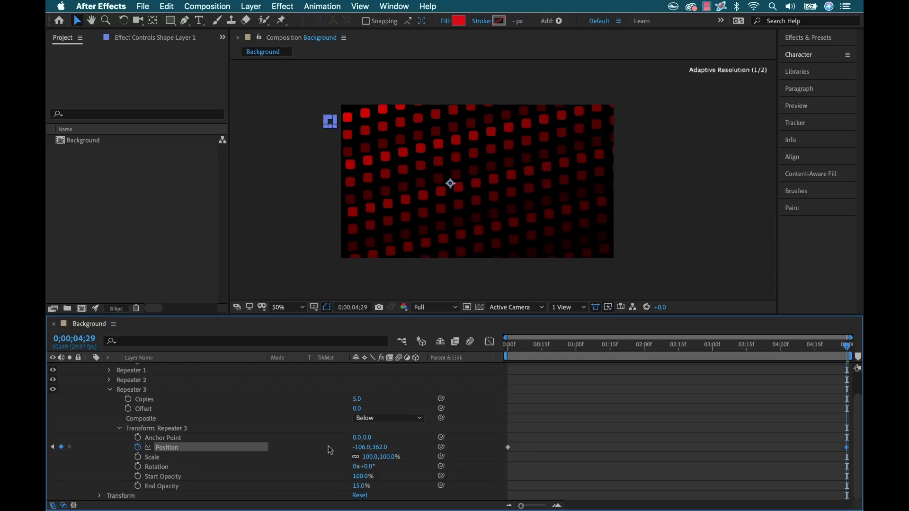
pyautogui.press('space')
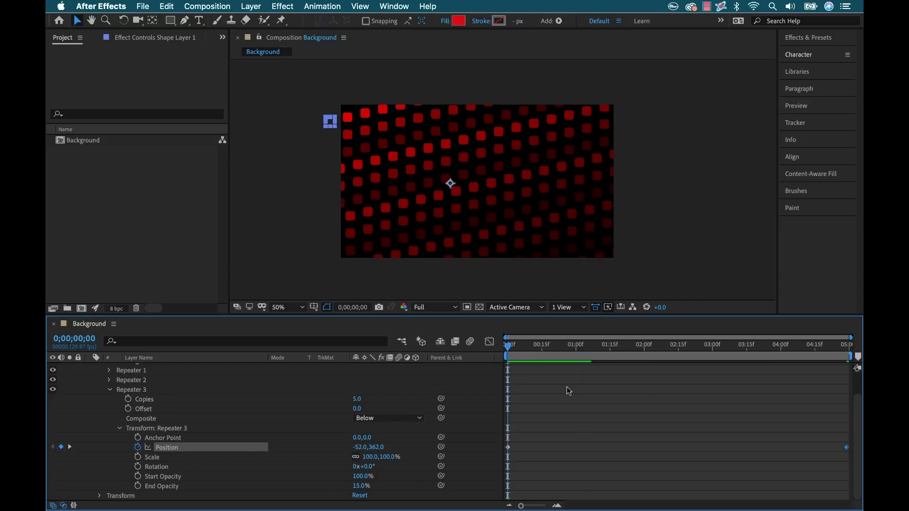
# Keyframe Shape Layer 1's Position from 772,556 at the start to X 721 at the end.
pyautogui.scroll(2, 567, 387)
pyautogui.press('p')
pyautogui.hotkey('alt', 'shift', 'p')
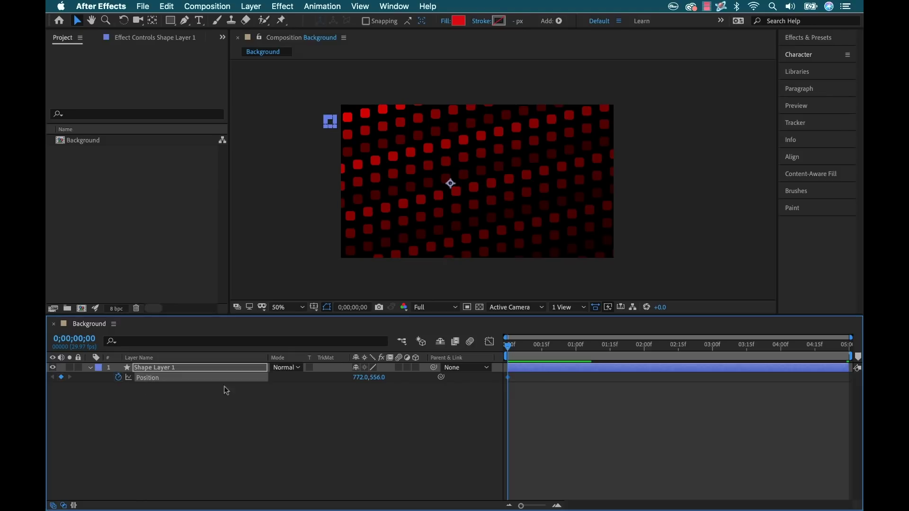
pyautogui.moveTo(528, 354); pyautogui.dragTo(847, 354)
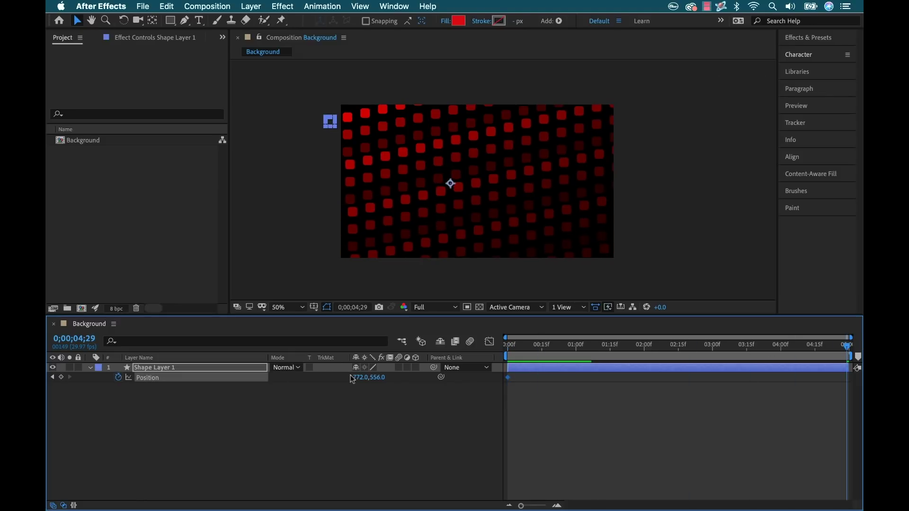
pyautogui.moveTo(354, 378); pyautogui.dragTo(323, 375)
pyautogui.click(594, 383)
pyautogui.moveTo(509, 353)
pyautogui.mouseDown()
pyautogui.moveTo(858, 360)
pyautogui.moveTo(507, 355)
pyautogui.mouseUp()
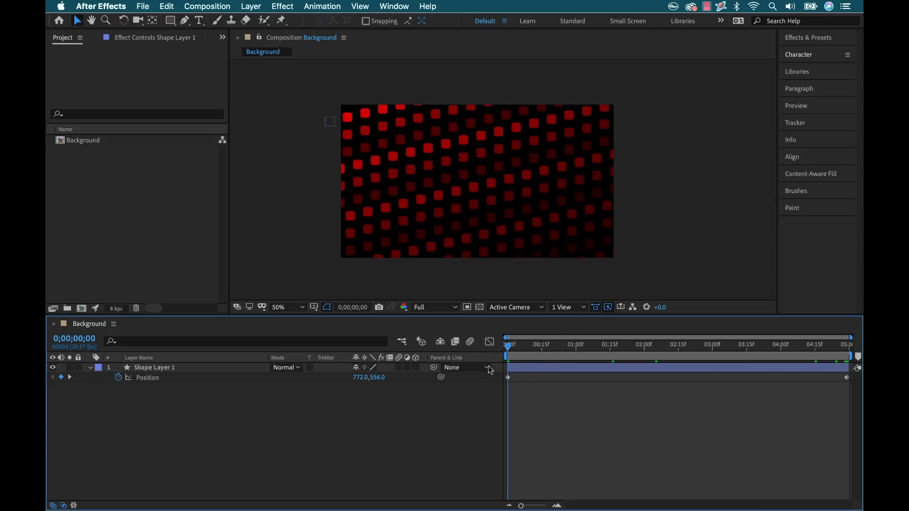
pyautogui.click(311, 444)
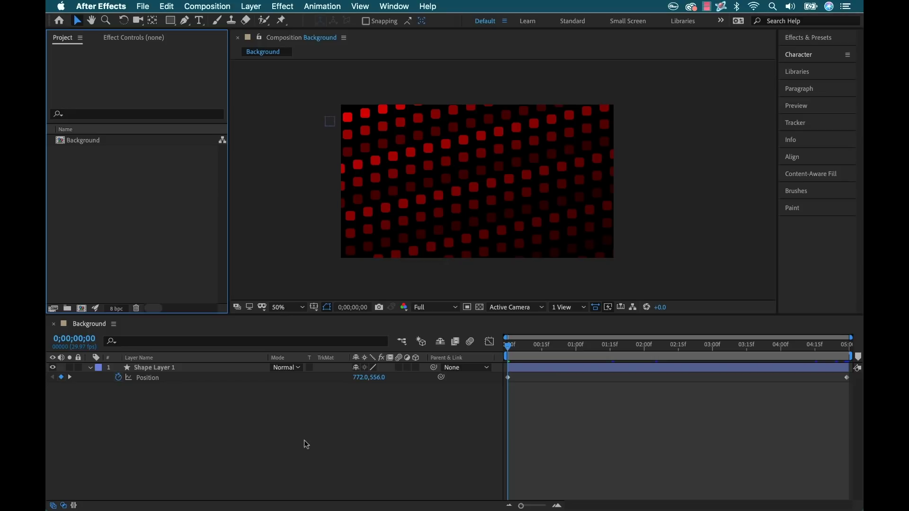
pyautogui.click(60, 141)
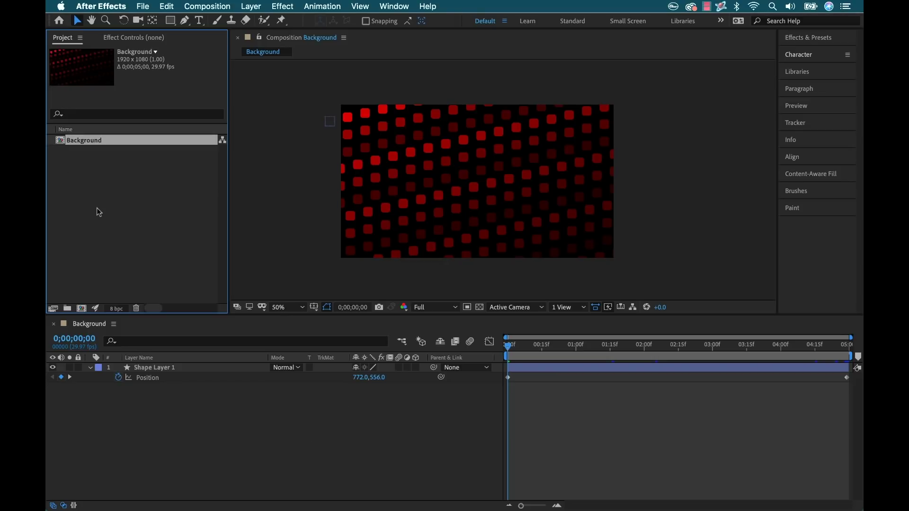
# Duplicate the Background composition as Background 2 and open it.
pyautogui.press('super+d')
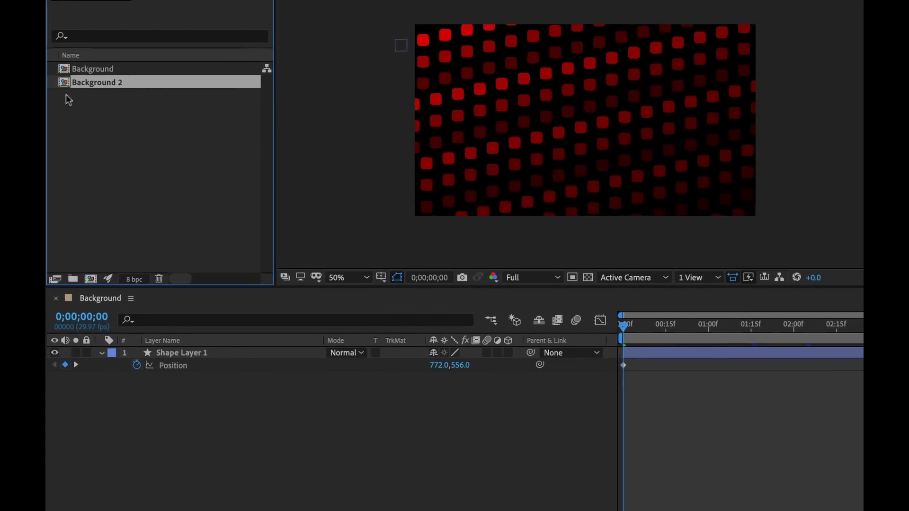
pyautogui.doubleClick(64, 83)
pyautogui.click(102, 353)
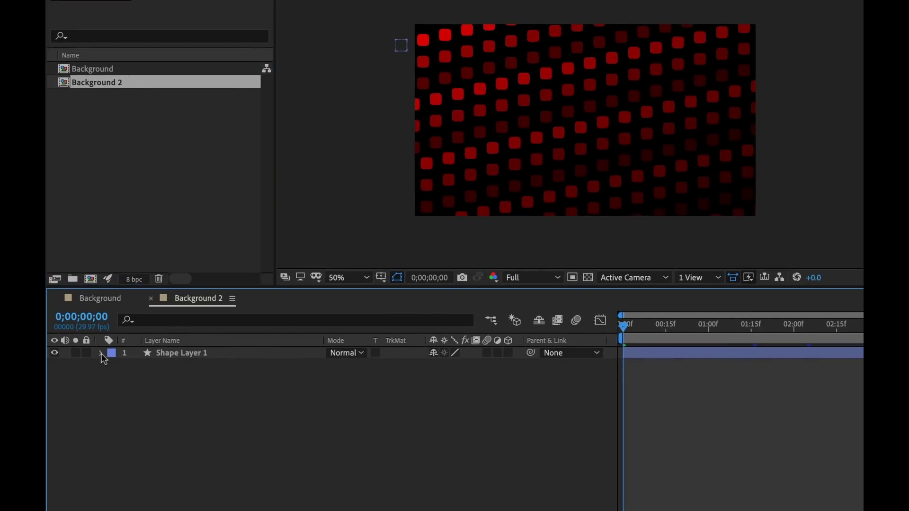
pyautogui.click(102, 353)
pyautogui.click(114, 366)
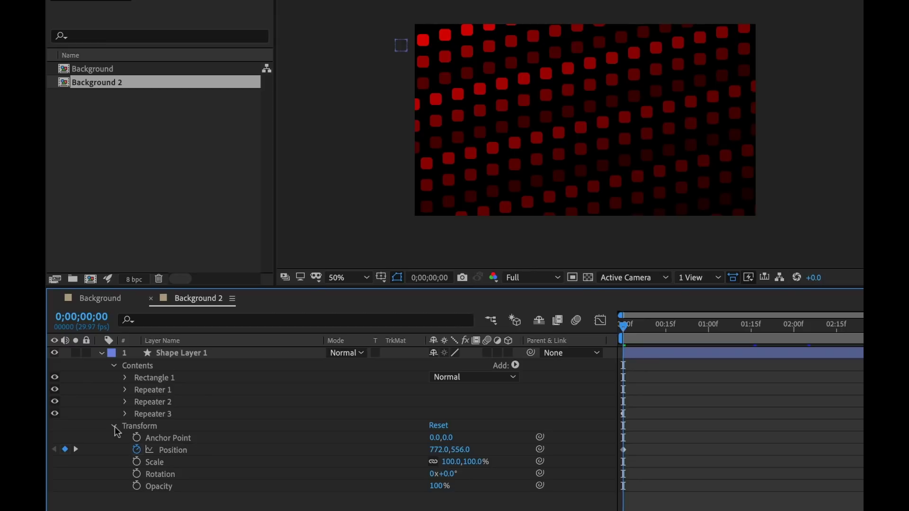
pyautogui.click(114, 427)
# Set Rectangle Path 1's Roundness to 108 and Size to 56×56.
pyautogui.click(126, 378)
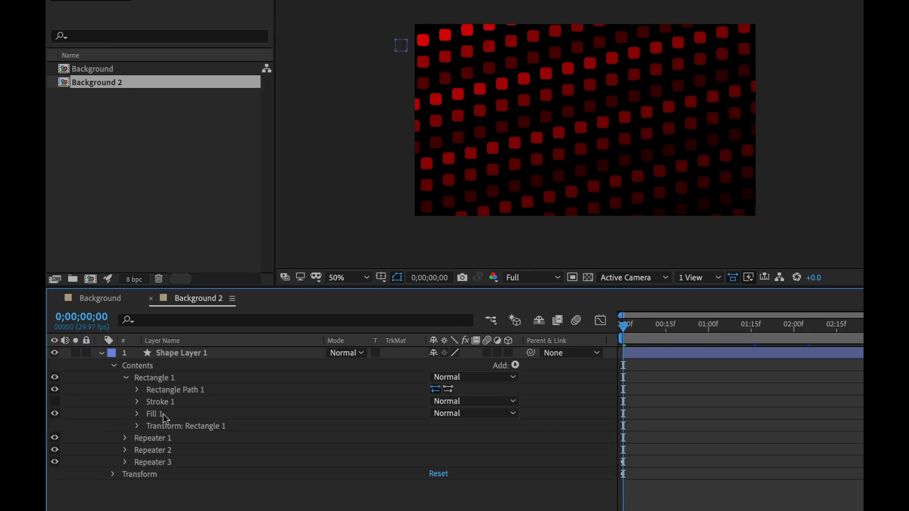
pyautogui.click(137, 389)
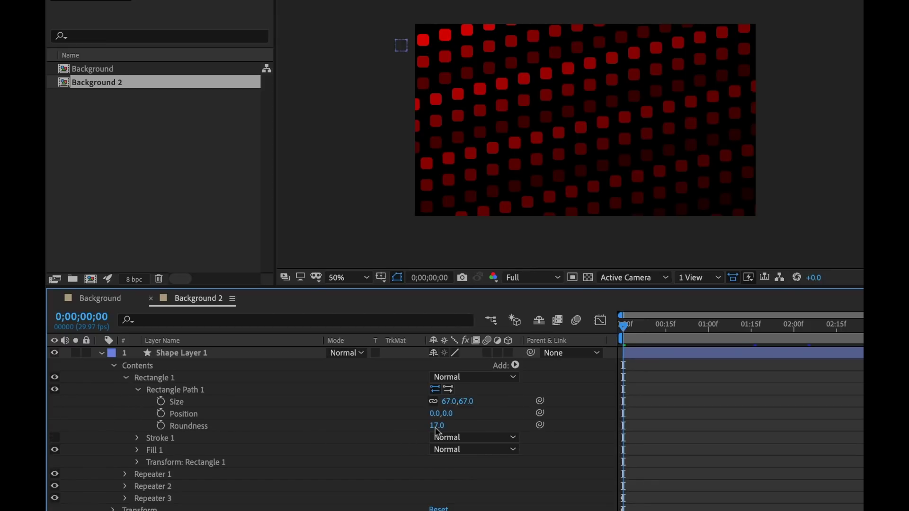
pyautogui.moveTo(441, 427); pyautogui.dragTo(504, 421)
pyautogui.moveTo(449, 406); pyautogui.dragTo(438, 401)
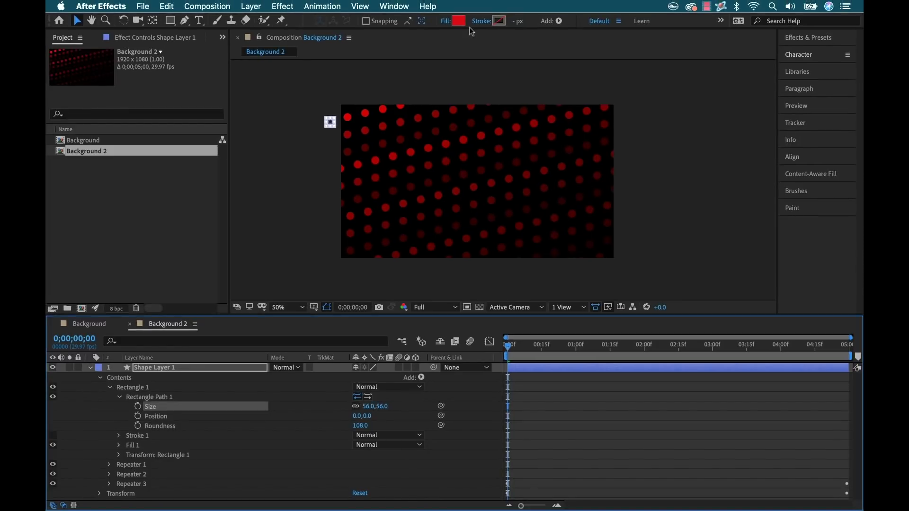
# Recolour Background 2's dot fill to green 01DB70.
pyautogui.click(459, 21)
pyautogui.moveTo(389, 347); pyautogui.dragTo(388, 389)
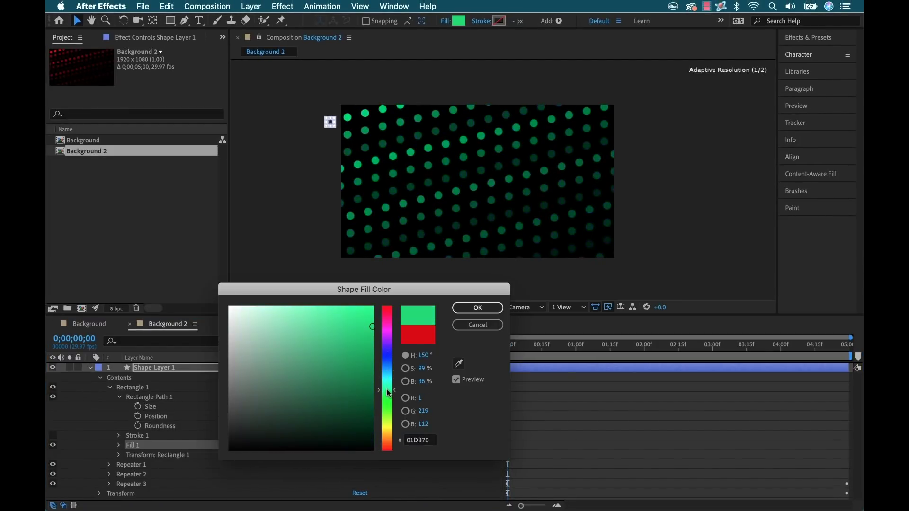
pyautogui.click(473, 308)
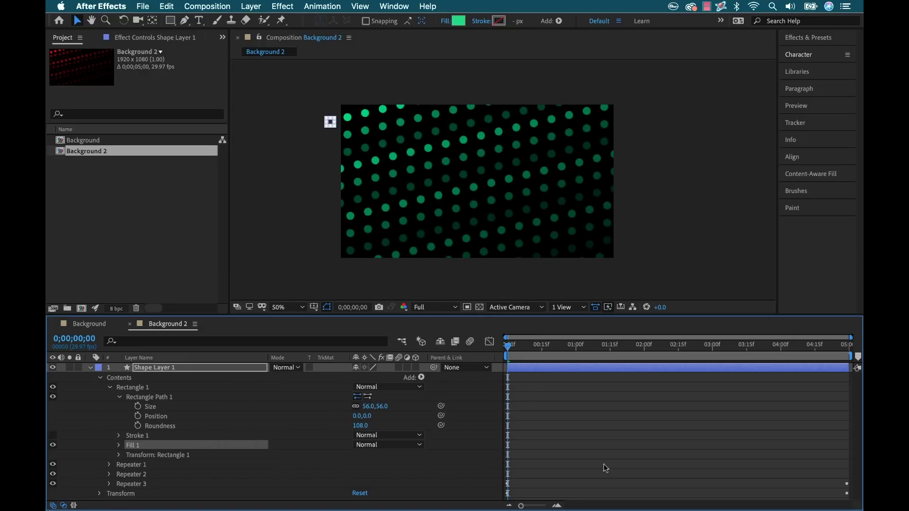
# Time-reverse the Repeater 3 and layer Position keyframes and preview the reversed motion.
pyautogui.press('u')
pyautogui.click(166, 386)
pyautogui.keyDown('shift'); pyautogui.click(150, 402); pyautogui.keyUp('shift')
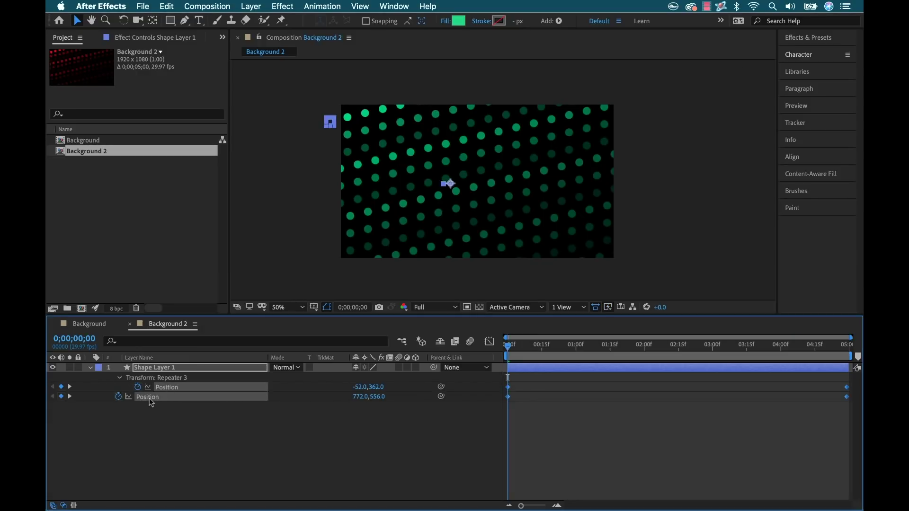
pyautogui.rightClick(508, 388)
pyautogui.moveTo(567, 500)
pyautogui.click(688, 500)
pyautogui.moveTo(508, 346); pyautogui.dragTo(655, 351)
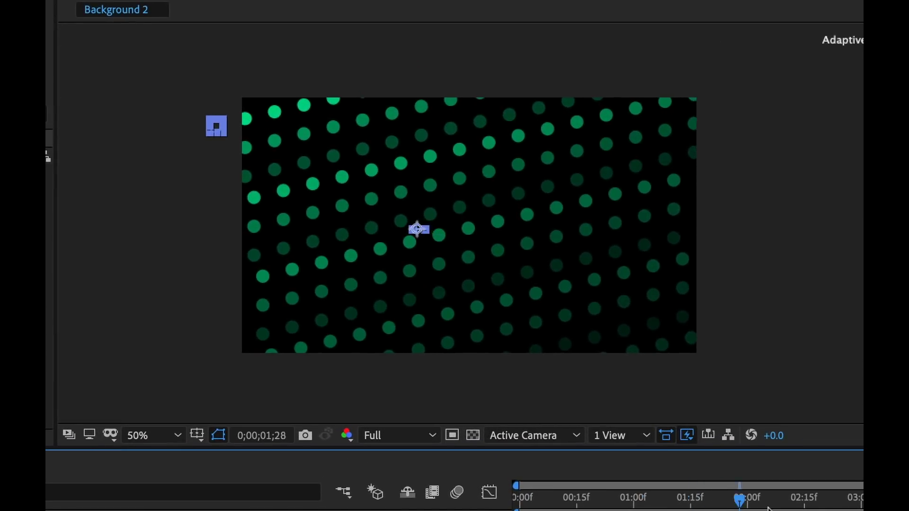
pyautogui.moveTo(769, 509); pyautogui.dragTo(679, 510)
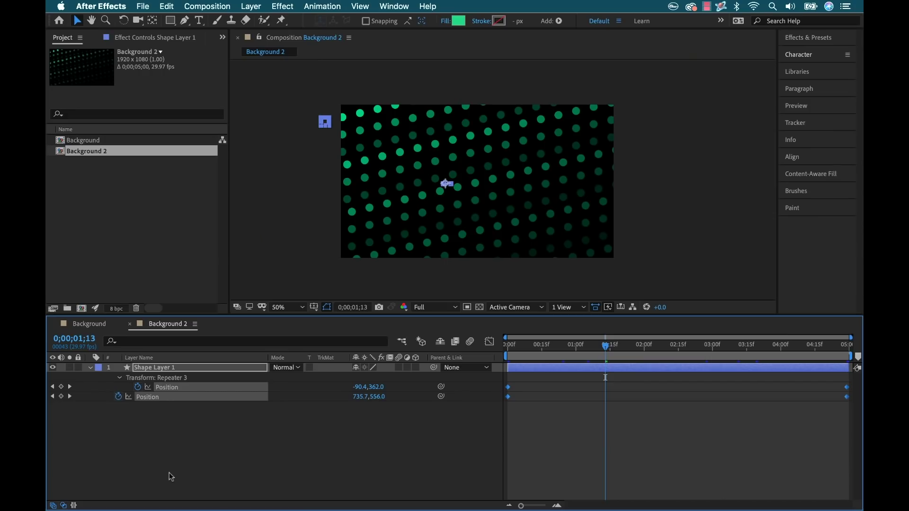
pyautogui.click(93, 196)
# Duplicate Background 2 as Background 3, open it, and delete its dotted shape layer.
pyautogui.click(65, 154)
pyautogui.press('super+d')
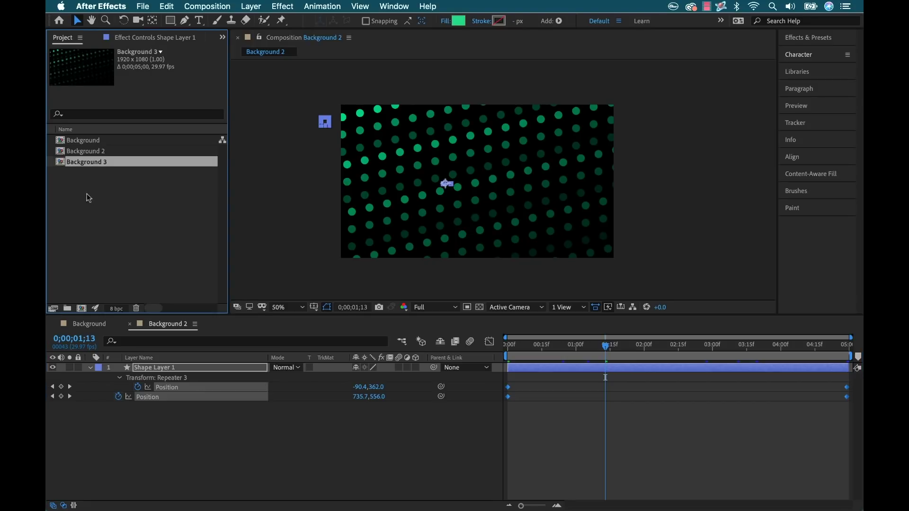
pyautogui.doubleClick(61, 163)
pyautogui.click(158, 368)
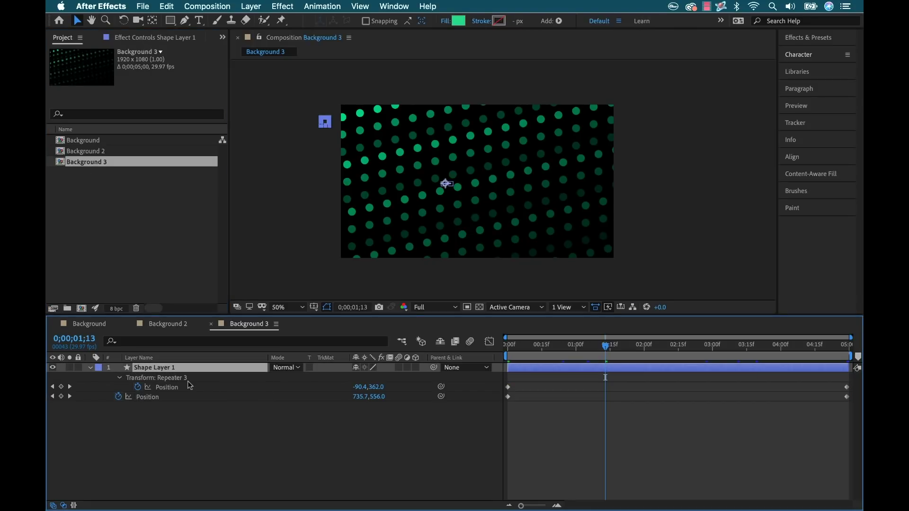
pyautogui.press('Delete')
# Draw a yellow 15 px diagonal line across the frame with the Pen tool.
pyautogui.press('g')
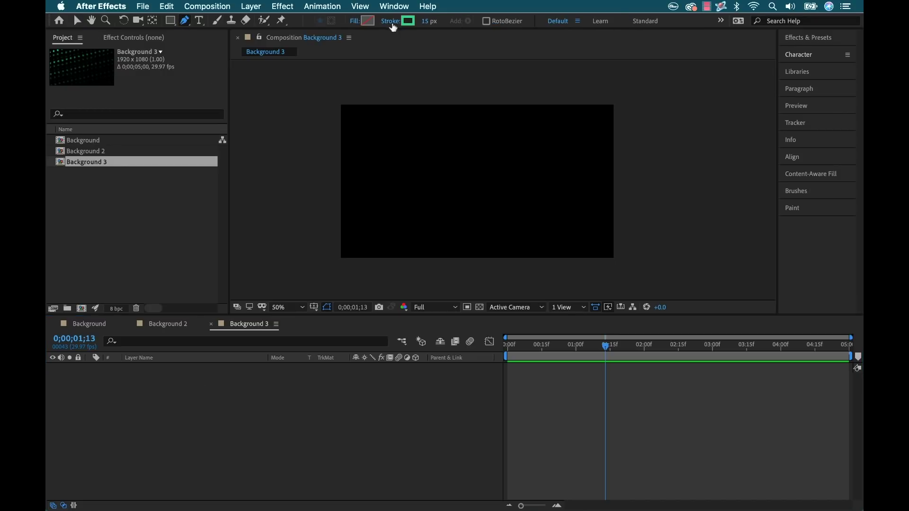
pyautogui.click(407, 20)
pyautogui.moveTo(387, 390); pyautogui.dragTo(388, 431)
pyautogui.moveTo(353, 330); pyautogui.dragTo(353, 317)
pyautogui.click(478, 307)
pyautogui.click(308, 273)
pyautogui.click(639, 86)
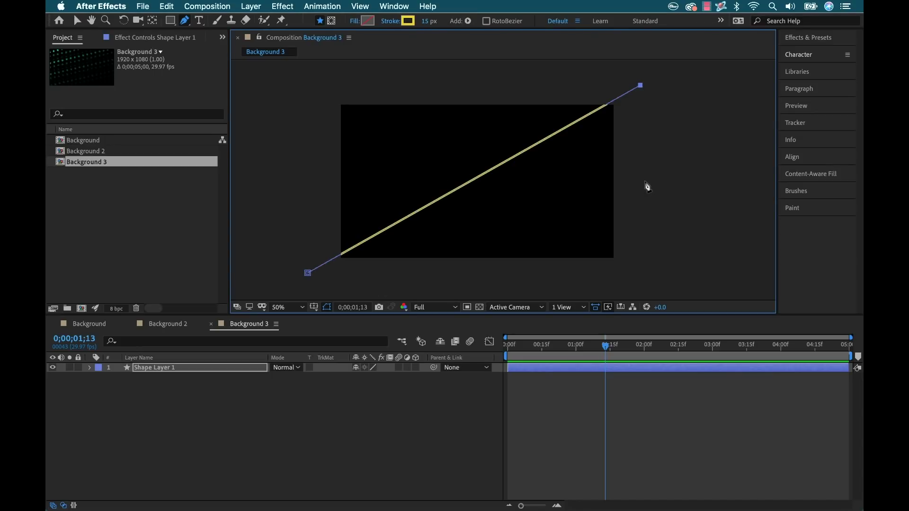
pyautogui.click(145, 413)
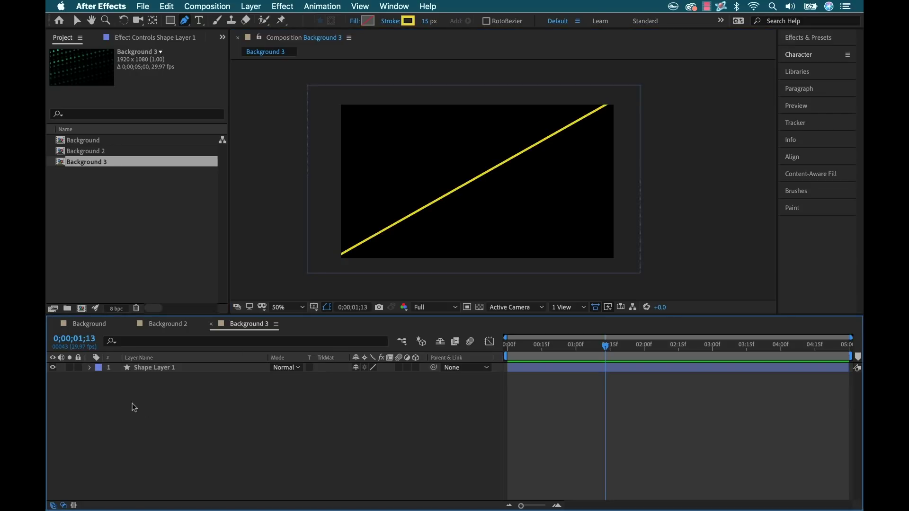
# Add a Repeater to the yellow line with 46 copies at offset -24.
pyautogui.click(90, 368)
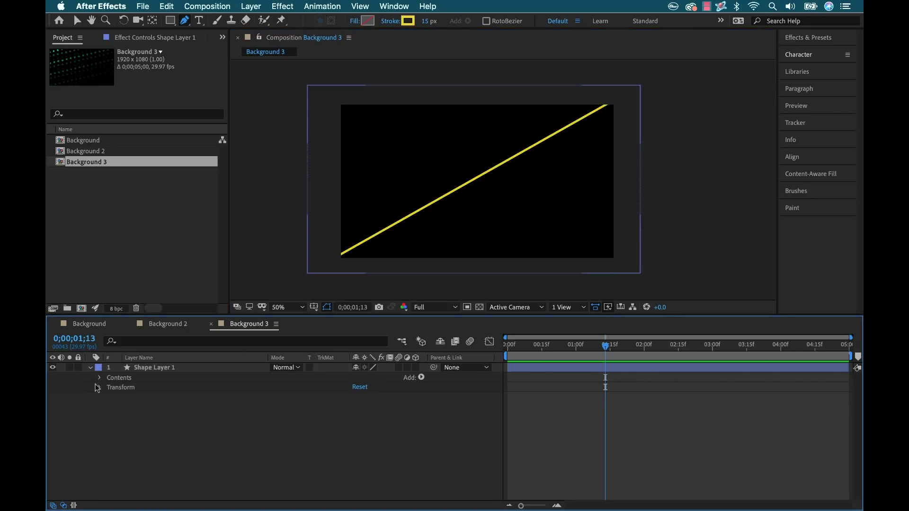
pyautogui.click(421, 377)
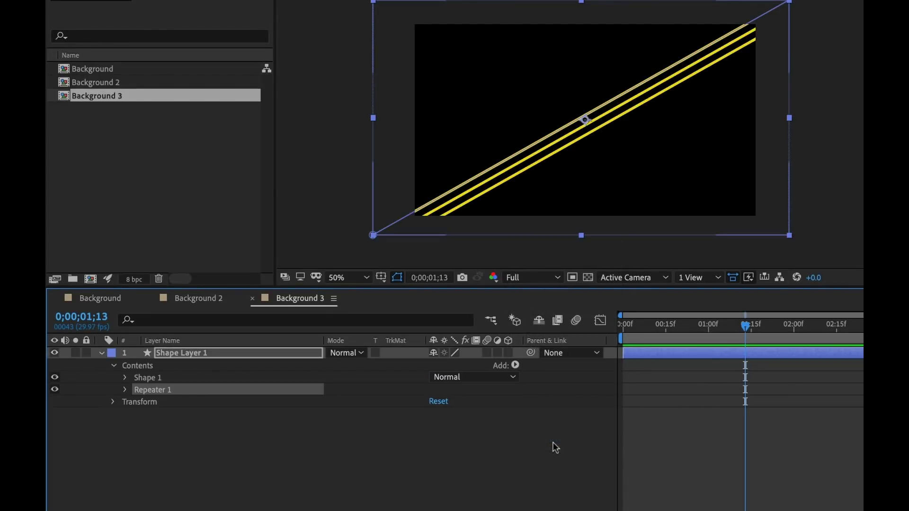
pyautogui.click(124, 392)
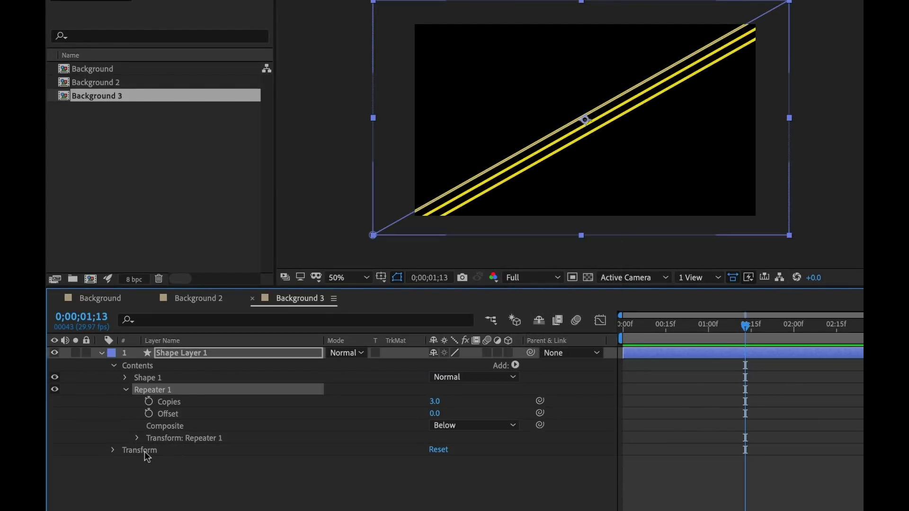
pyautogui.click(433, 401)
pyautogui.moveTo(436, 401)
pyautogui.mouseDown()
pyautogui.moveTo(452, 401)
pyautogui.moveTo(414, 411)
pyautogui.moveTo(440, 401)
pyautogui.mouseUp()
pyautogui.click(339, 495)
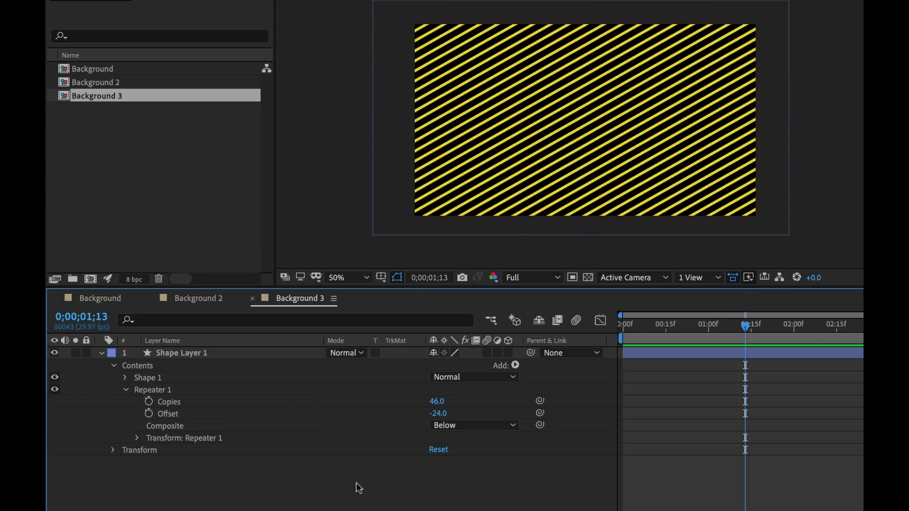
# Set Repeater 1's End Opacity to 12% and its transform Position to 103,0.
pyautogui.click(137, 438)
pyautogui.moveTo(438, 508); pyautogui.dragTo(386, 509)
pyautogui.click(674, 433)
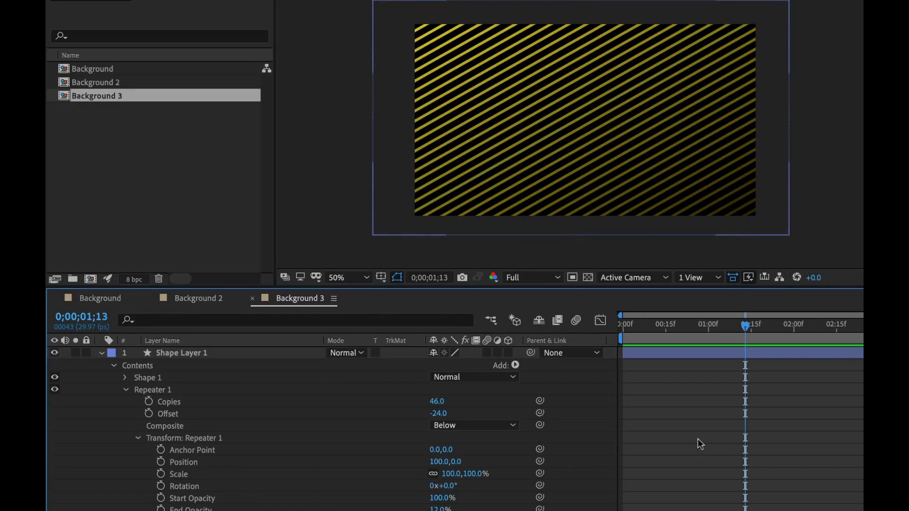
pyautogui.click(68, 99)
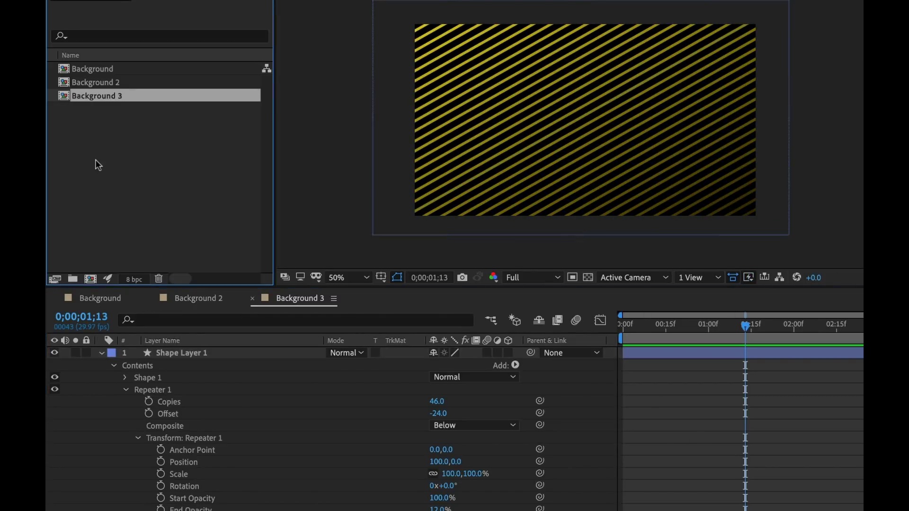
pyautogui.moveTo(445, 461)
pyautogui.mouseDown()
pyautogui.moveTo(425, 461)
pyautogui.moveTo(467, 459)
pyautogui.moveTo(448, 460)
pyautogui.mouseUp()
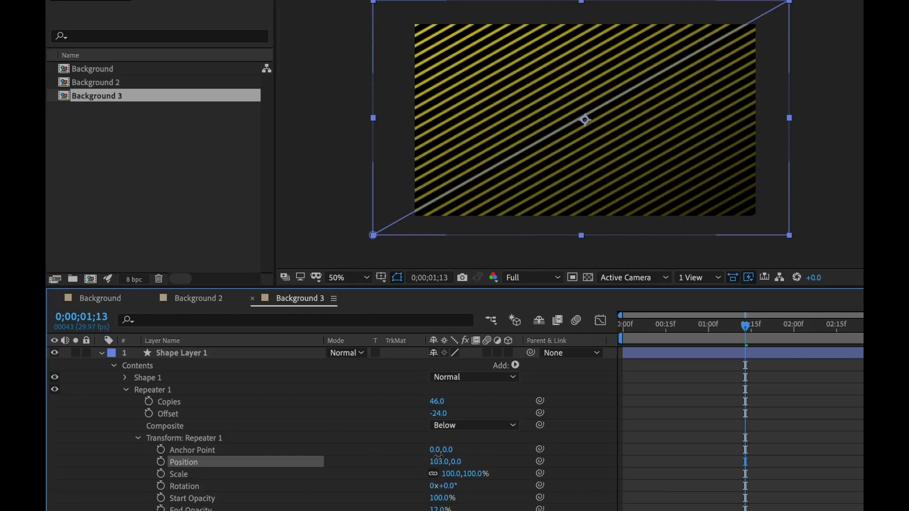
pyautogui.click(695, 451)
pyautogui.click(67, 96)
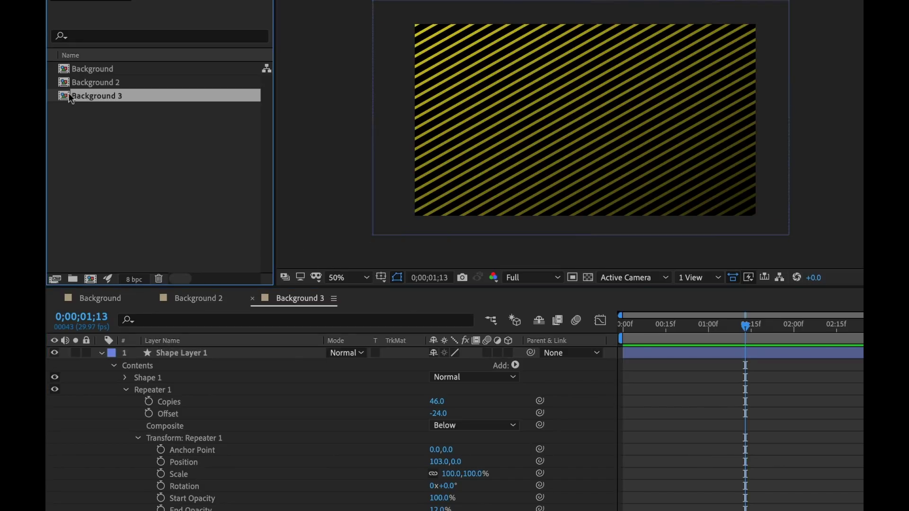
# Duplicate Background 3 as Background 4, open it, and delete the old Repeater 1.
pyautogui.hotkey('ctrl', 'd')
pyautogui.doubleClick(67, 106)
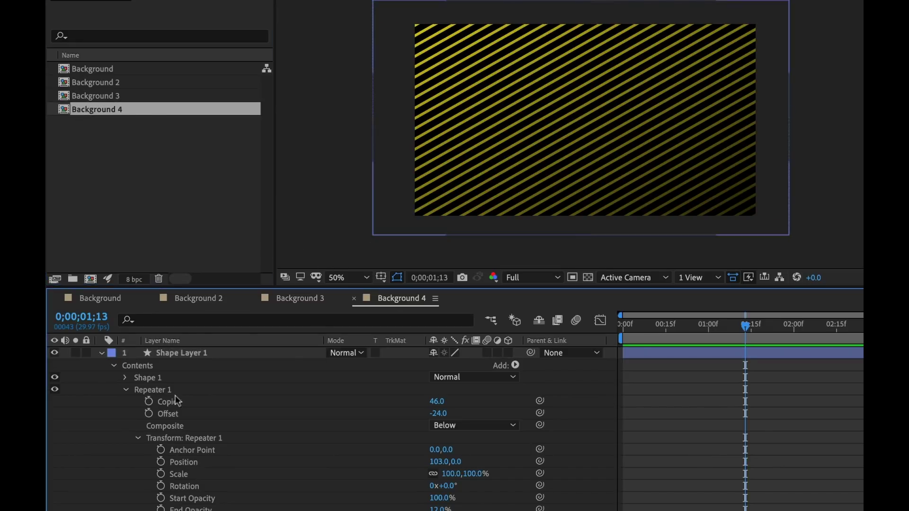
pyautogui.click(163, 389)
pyautogui.press('Delete')
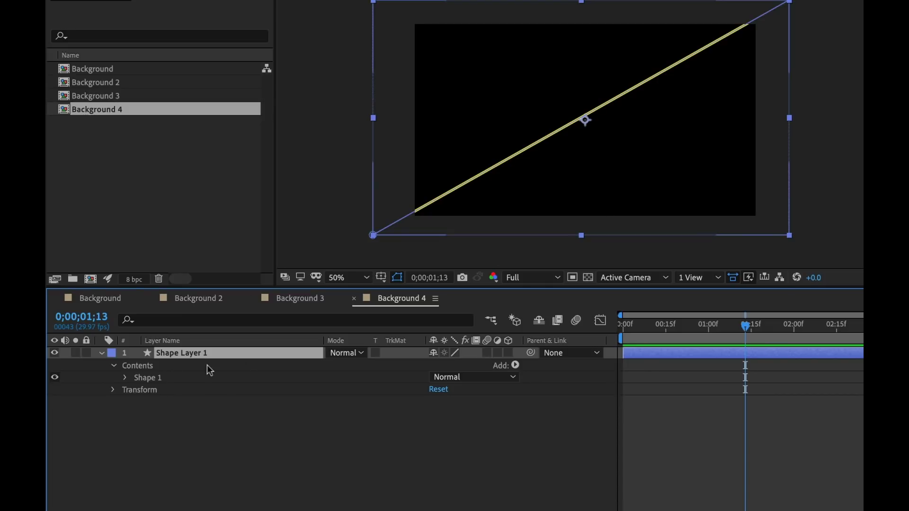
# Add a fresh Repeater to the line, giving three yellow stripes.
pyautogui.click(515, 365)
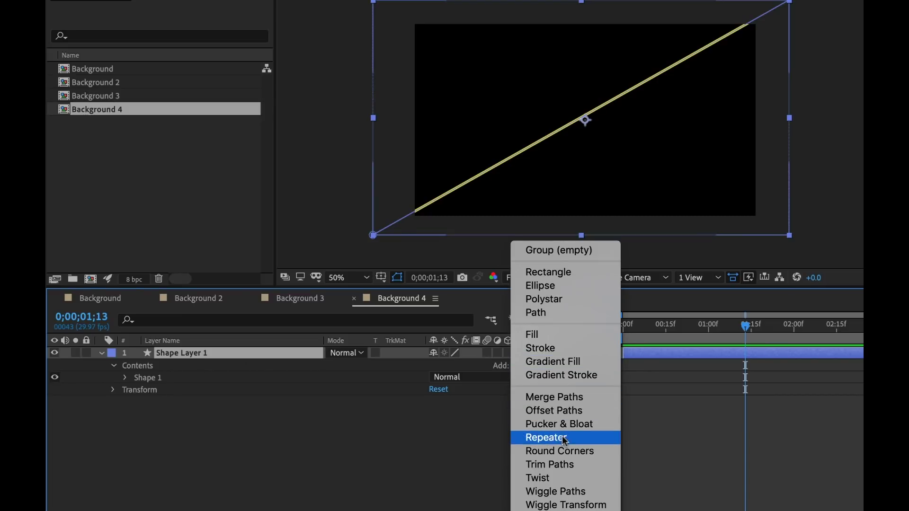
pyautogui.click(542, 435)
pyautogui.click(125, 390)
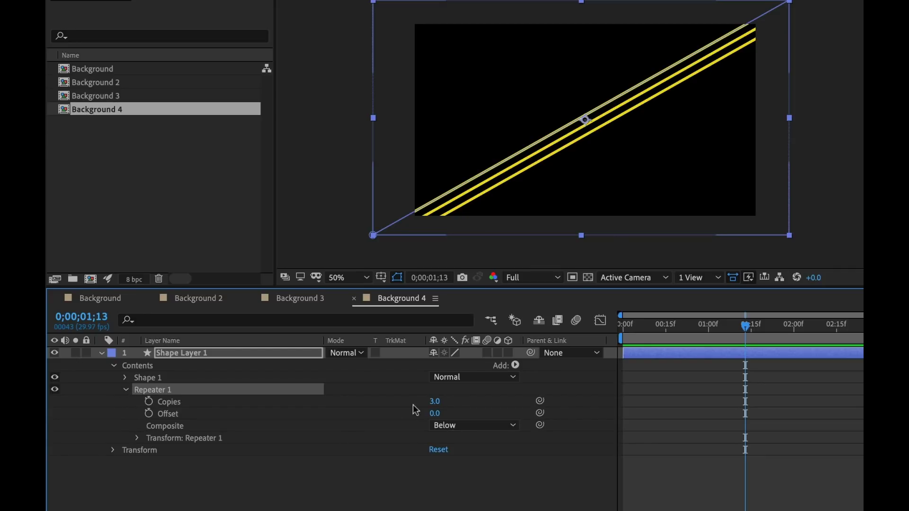
pyautogui.click(515, 366)
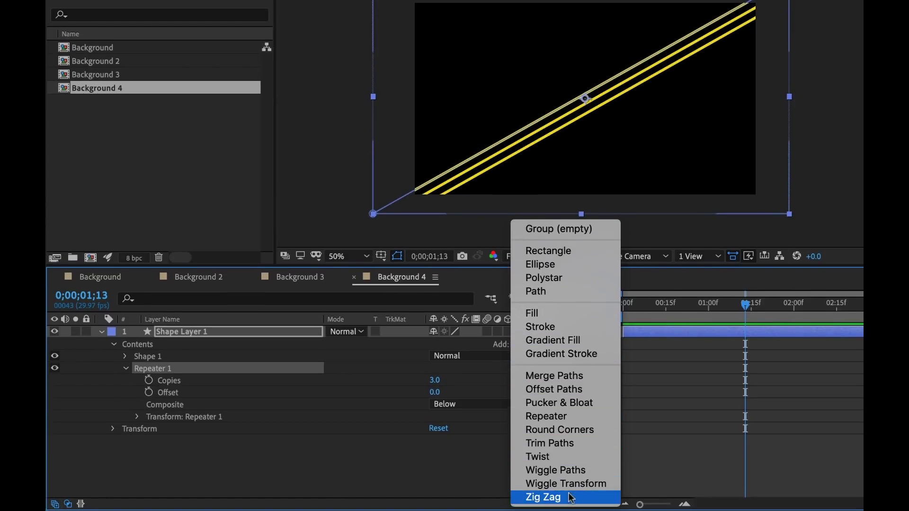
# Add a Zig Zag of size 33 and offset Repeater 1's copies to position 39,25.
pyautogui.click(572, 500)
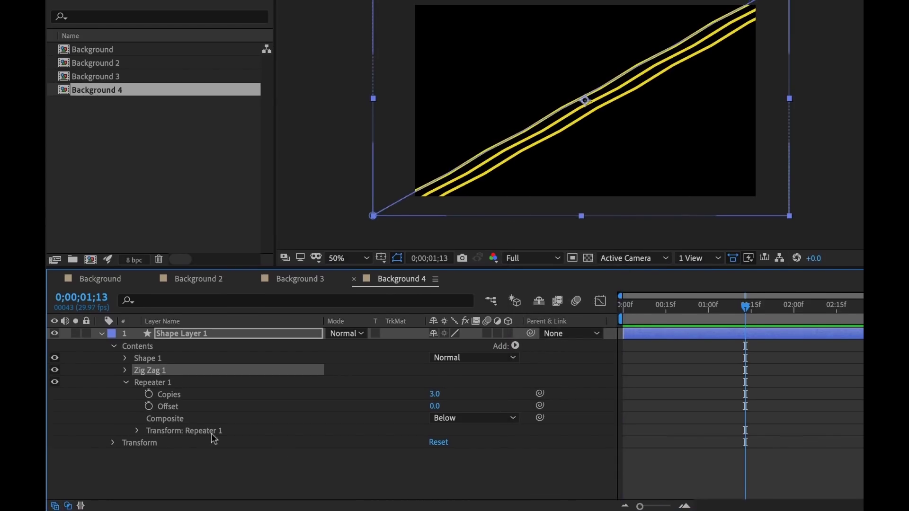
pyautogui.click(126, 386)
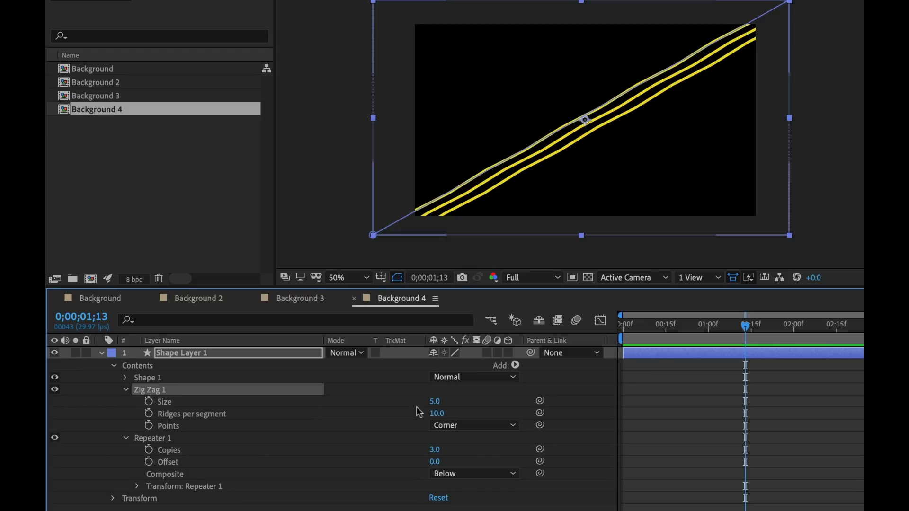
pyautogui.moveTo(431, 402); pyautogui.dragTo(445, 394)
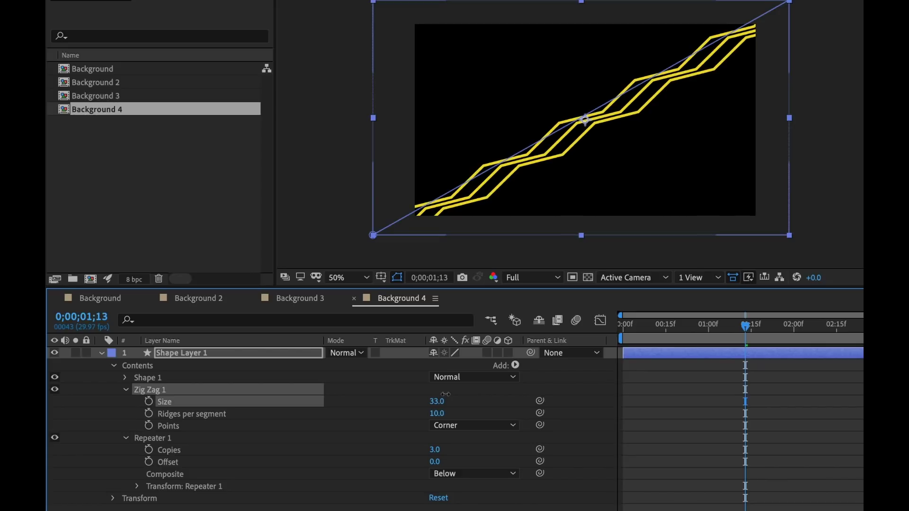
pyautogui.click(138, 487)
pyautogui.scroll(-3, 294, 482)
pyautogui.moveTo(434, 452); pyautogui.dragTo(415, 454)
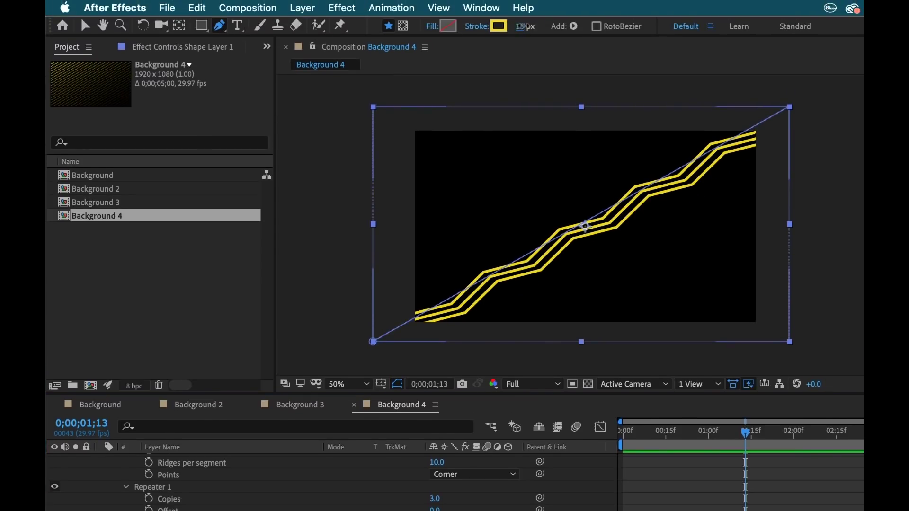
pyautogui.moveTo(524, 26); pyautogui.dragTo(531, 26)
# Set the stroke width to 30 px and fade Repeater 1's copies to 6% end opacity.
pyautogui.click(524, 26)
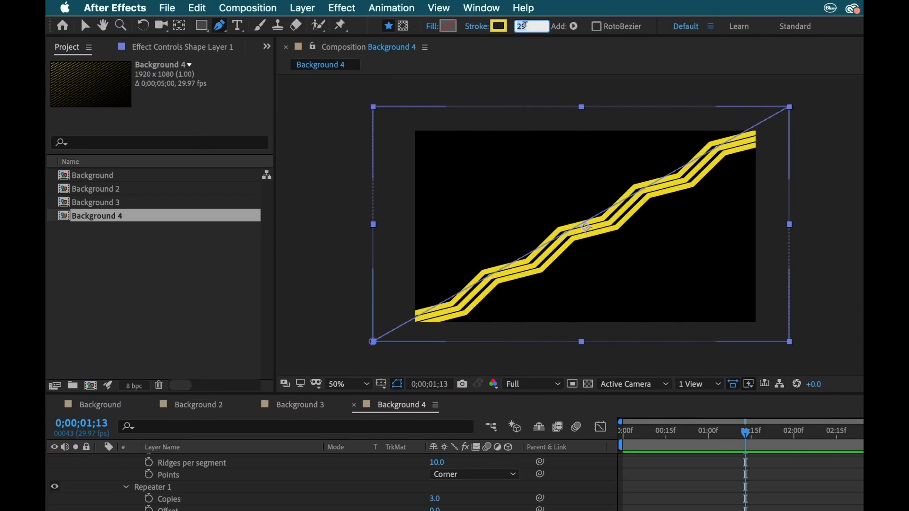
pyautogui.write('30')
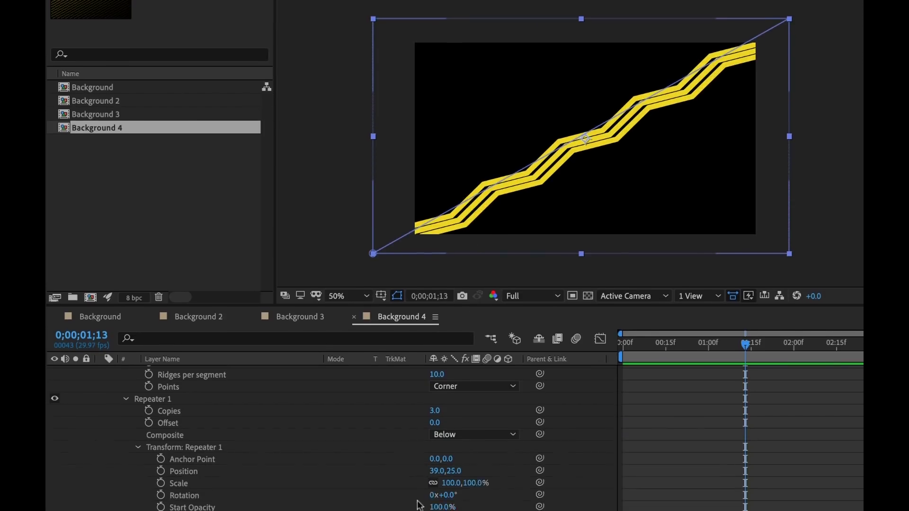
pyautogui.moveTo(442, 489); pyautogui.dragTo(363, 496)
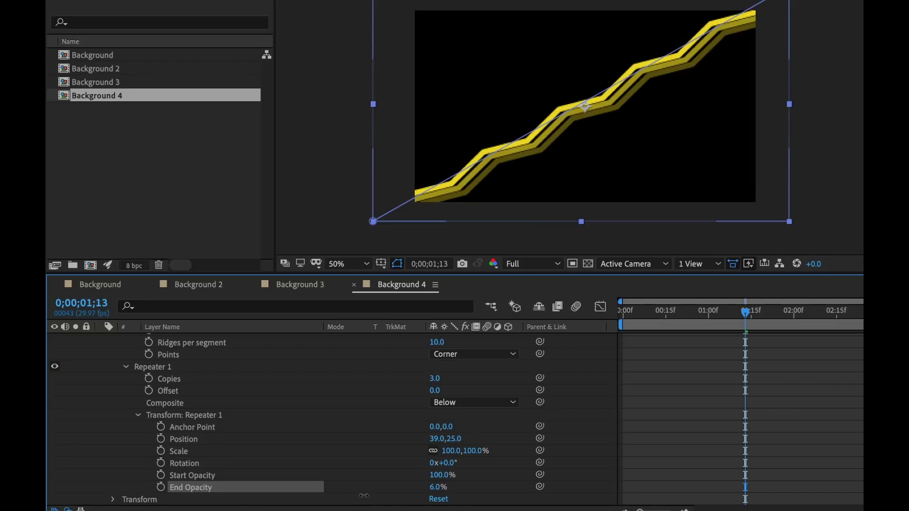
pyautogui.moveTo(455, 438)
pyautogui.mouseDown()
pyautogui.moveTo(465, 434)
pyautogui.moveTo(437, 438)
pyautogui.moveTo(459, 438)
pyautogui.mouseUp()
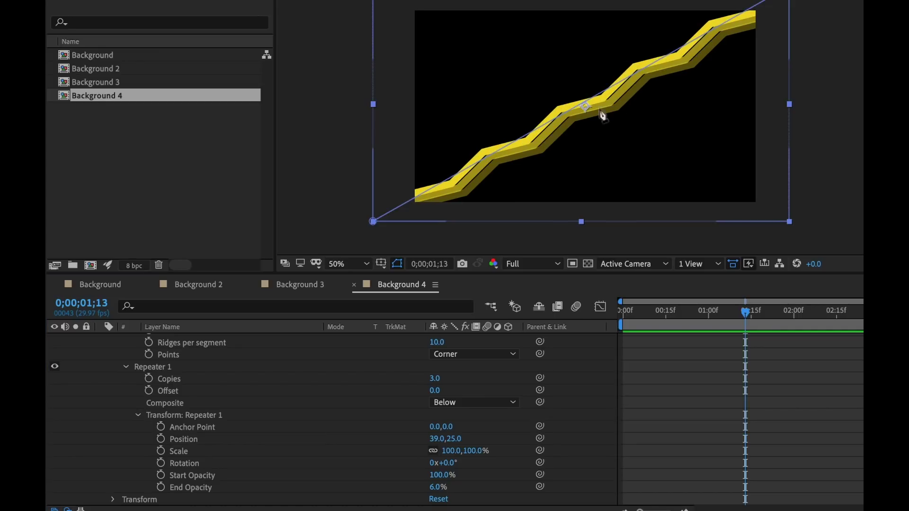
pyautogui.click(641, 346)
pyautogui.scroll(3, 294, 428)
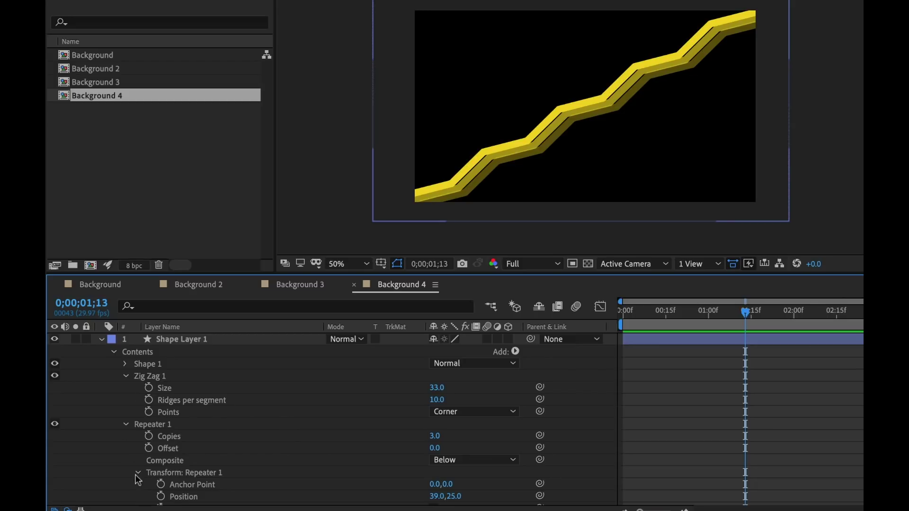
# Add a second repeater to the zigzag with 20 copies and offset -6.
pyautogui.click(137, 473)
pyautogui.click(125, 424)
pyautogui.click(126, 375)
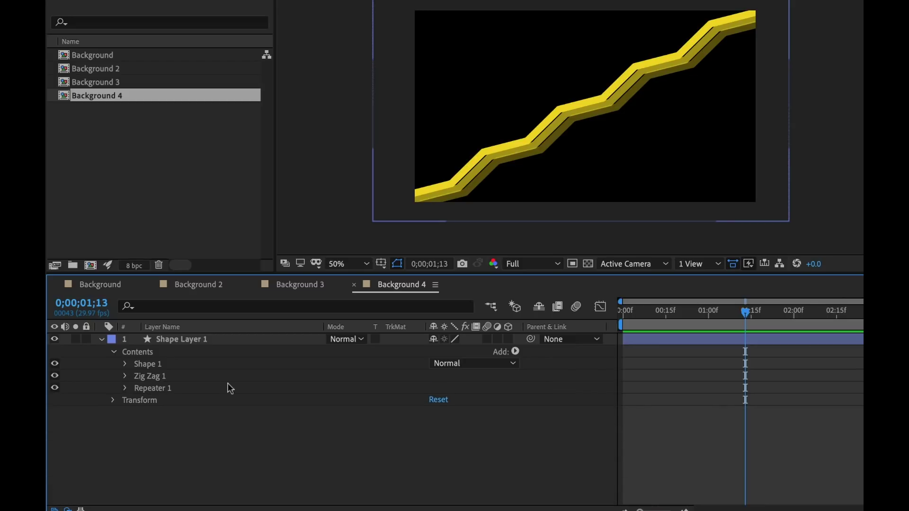
pyautogui.click(514, 350)
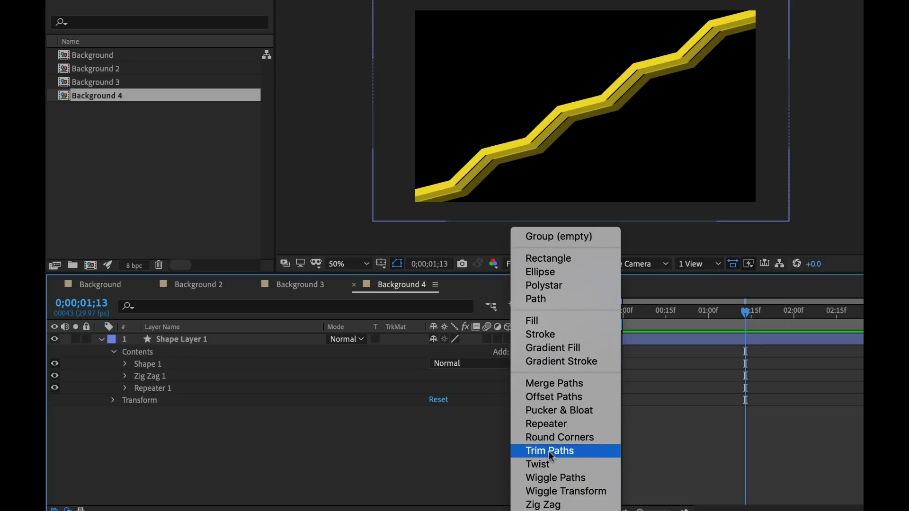
pyautogui.click(546, 423)
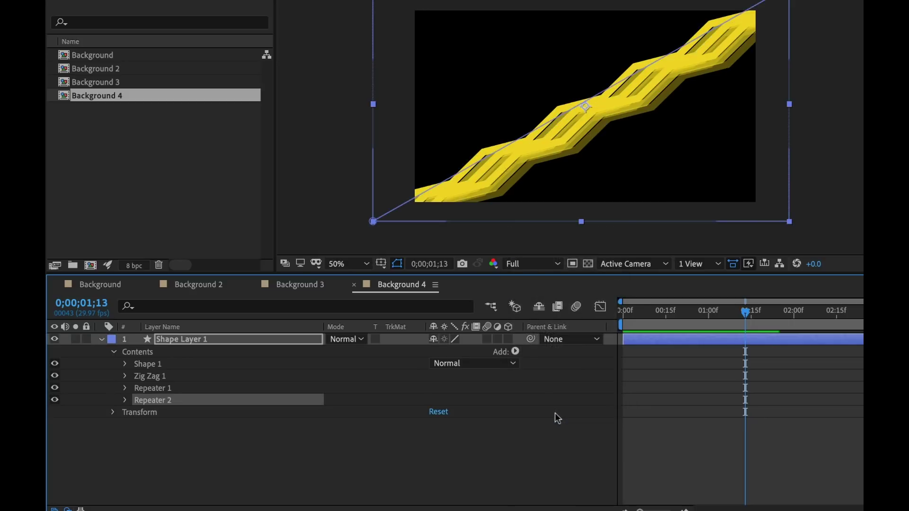
pyautogui.click(126, 401)
pyautogui.click(137, 448)
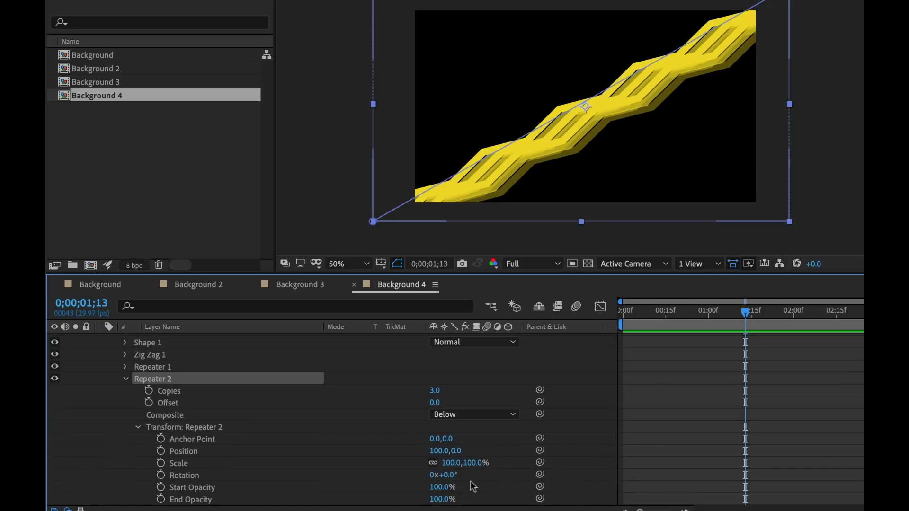
pyautogui.moveTo(455, 450); pyautogui.dragTo(533, 450)
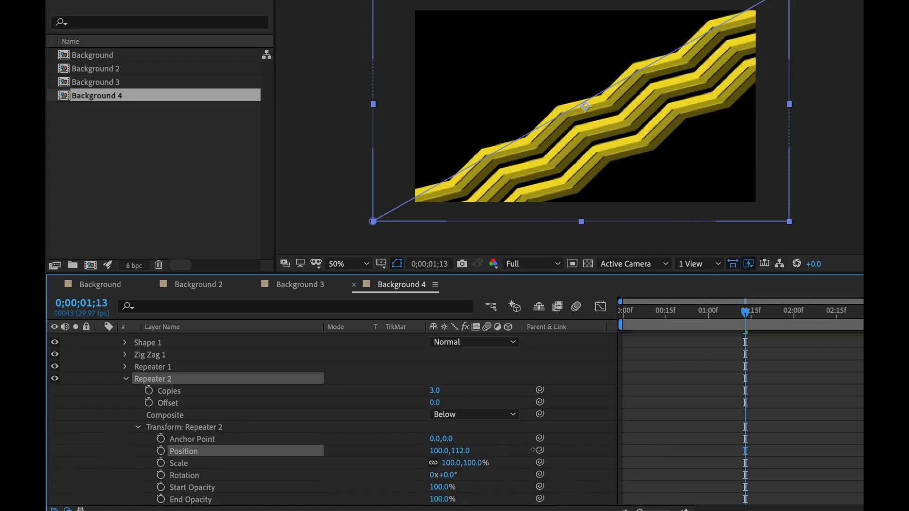
pyautogui.moveTo(437, 389)
pyautogui.mouseDown()
pyautogui.moveTo(445, 389)
pyautogui.moveTo(422, 401)
pyautogui.moveTo(432, 403)
pyautogui.mouseUp()
pyautogui.click(434, 390)
pyautogui.write('20')
pyautogui.press('Return')
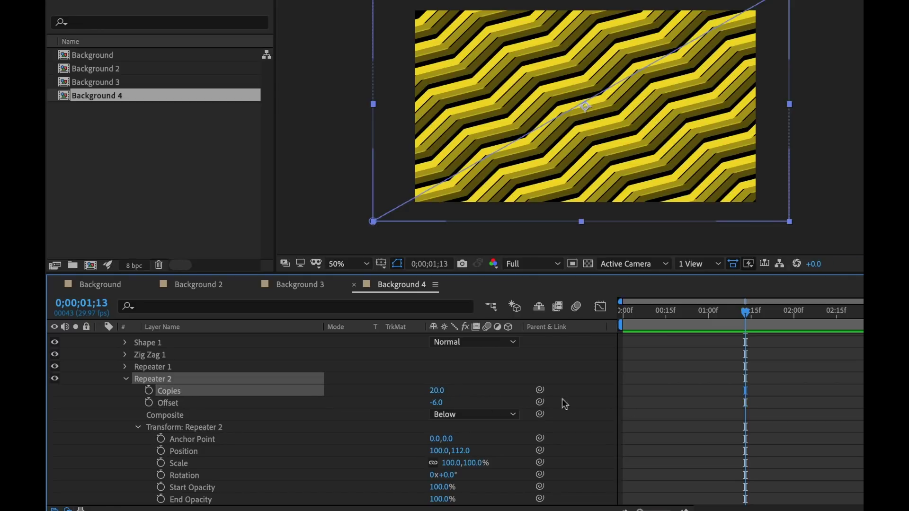
# Tile Repeater 2's copies at 116,129 fading to 4%, then duplicate the comp as Background 5.
pyautogui.scroll(-1, 606, 429)
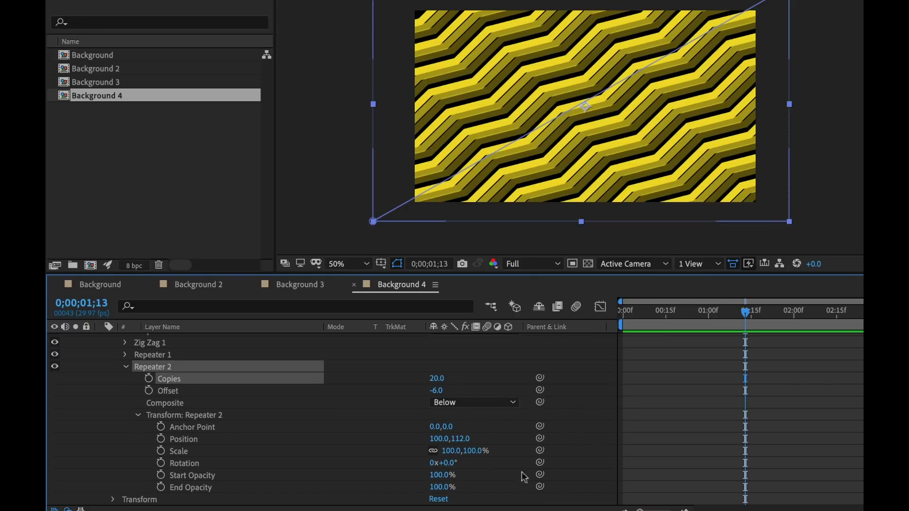
pyautogui.moveTo(463, 438); pyautogui.dragTo(473, 429)
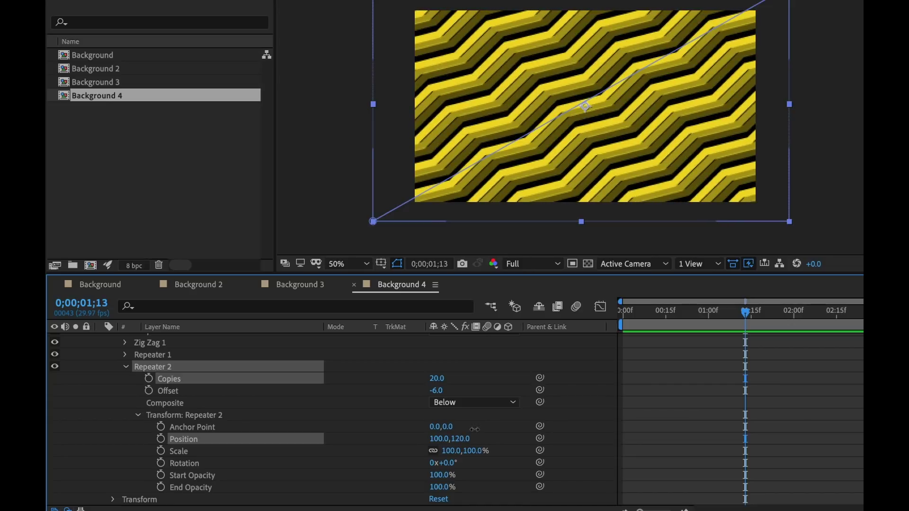
pyautogui.moveTo(442, 487); pyautogui.dragTo(359, 491)
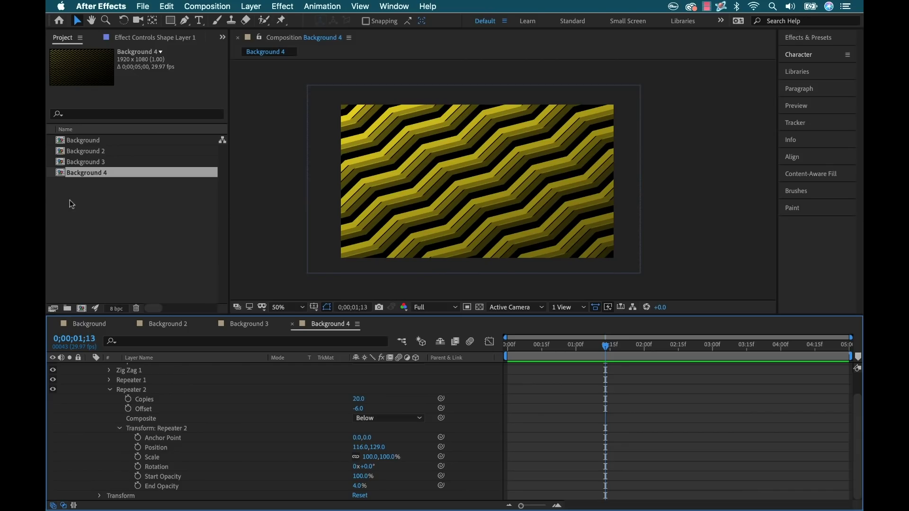
pyautogui.click(62, 174)
pyautogui.press('super+d')
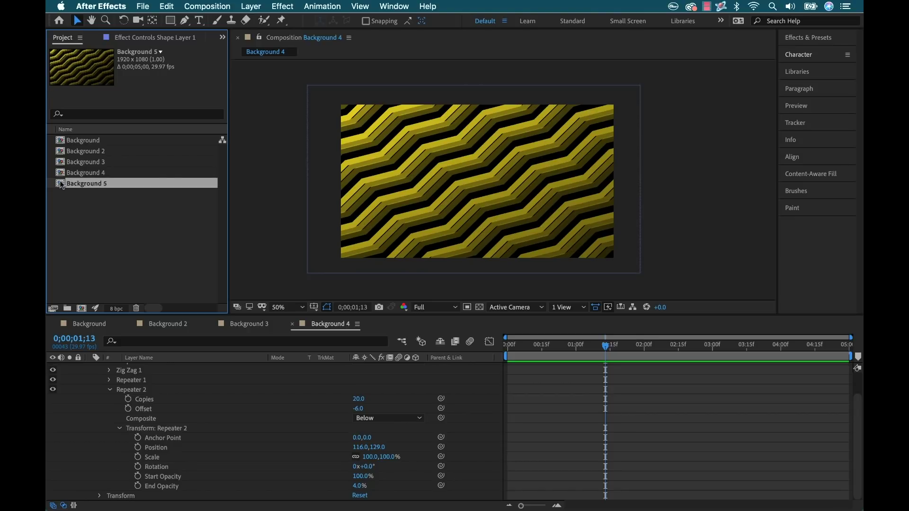
# Open Background 5 and give the Ellipse tool a solid red F10E3A fill.
pyautogui.doubleClick(62, 185)
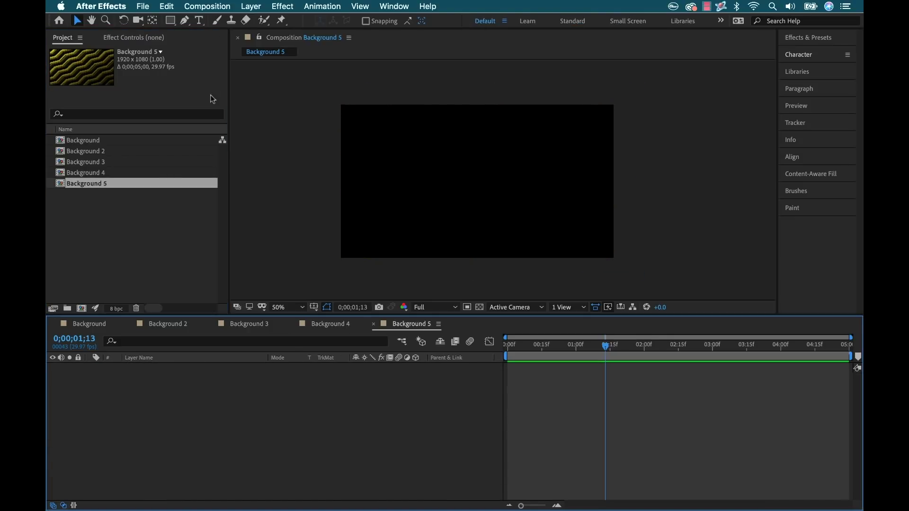
pyautogui.moveTo(170, 20); pyautogui.dragTo(213, 47)
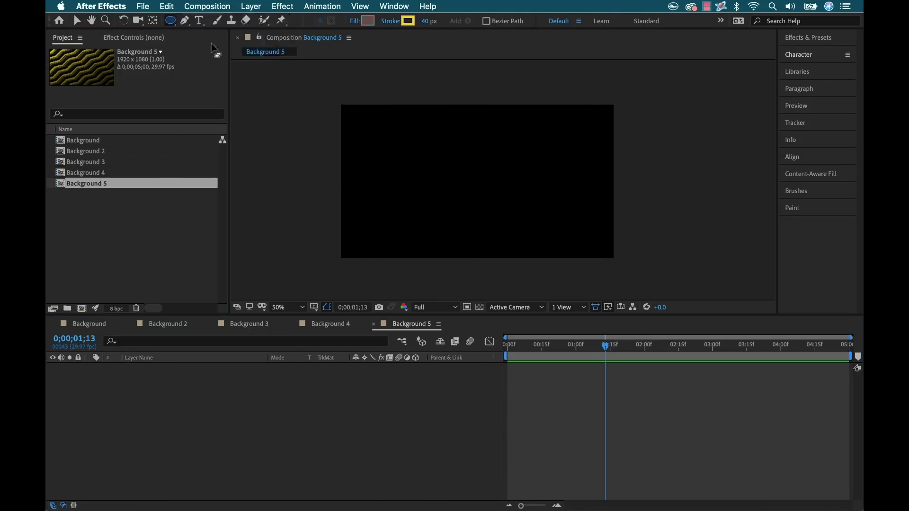
pyautogui.click(353, 21)
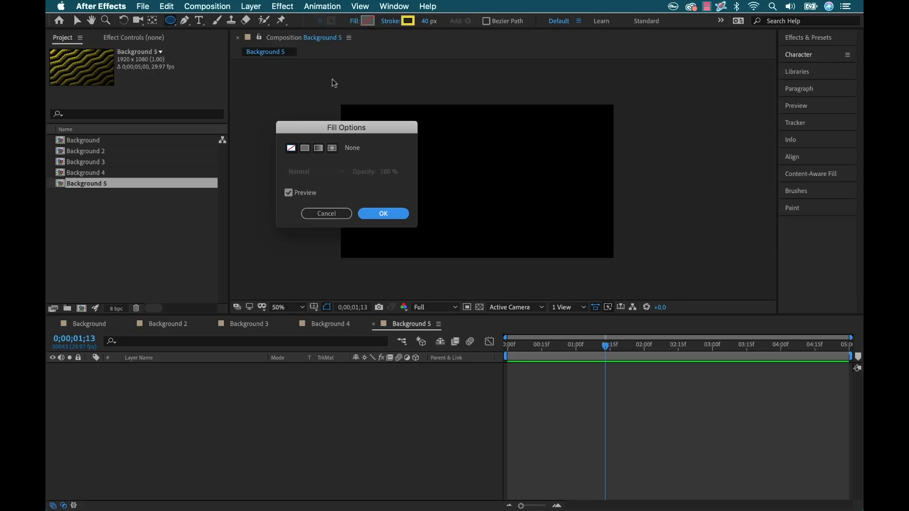
pyautogui.click(304, 148)
pyautogui.click(385, 211)
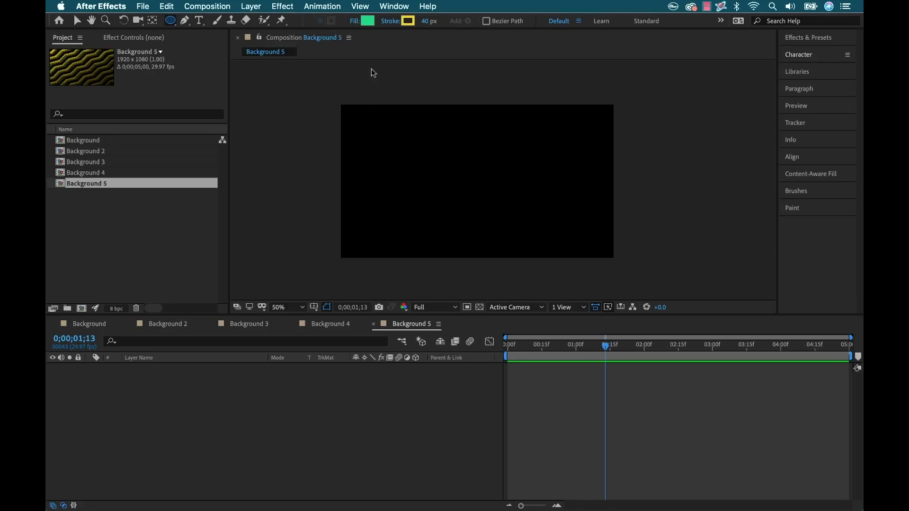
pyautogui.click(366, 22)
pyautogui.moveTo(378, 366); pyautogui.dragTo(378, 311)
pyautogui.click(364, 313)
pyautogui.click(463, 310)
# Set the shape stroke type to None.
pyautogui.click(391, 22)
pyautogui.click(291, 148)
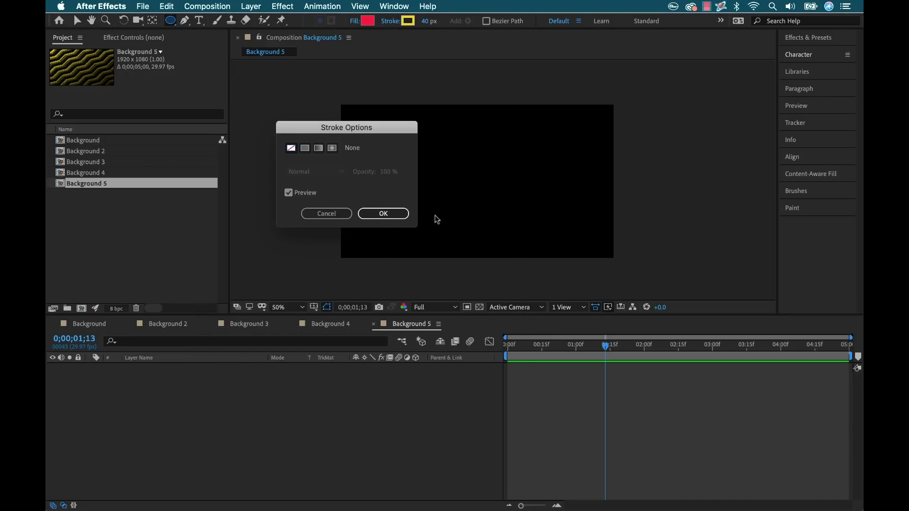
pyautogui.click(383, 213)
# Draw a red circle and centre it horizontally and vertically in the composition.
pyautogui.moveTo(430, 150)
pyautogui.mouseDown()
pyautogui.moveTo(477, 181)
pyautogui.moveTo(518, 238)
pyautogui.mouseUp()
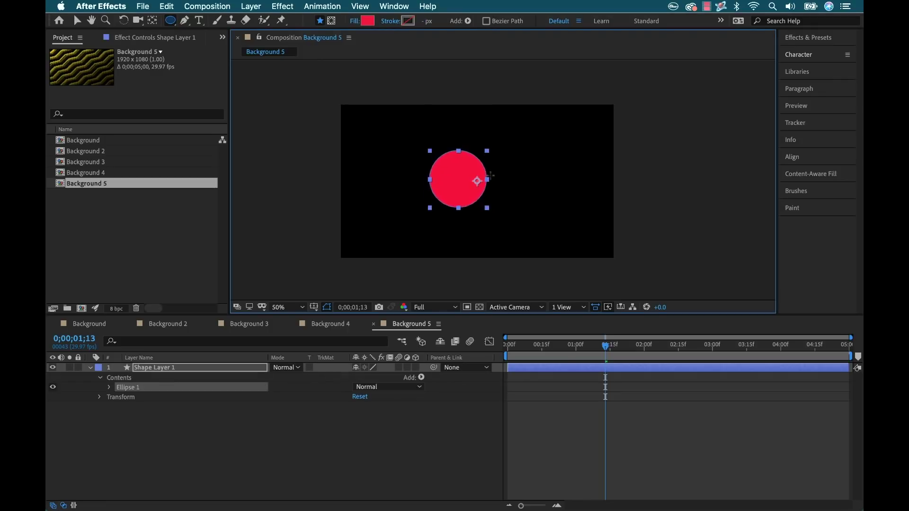
pyautogui.moveTo(520, 182); pyautogui.dragTo(470, 150)
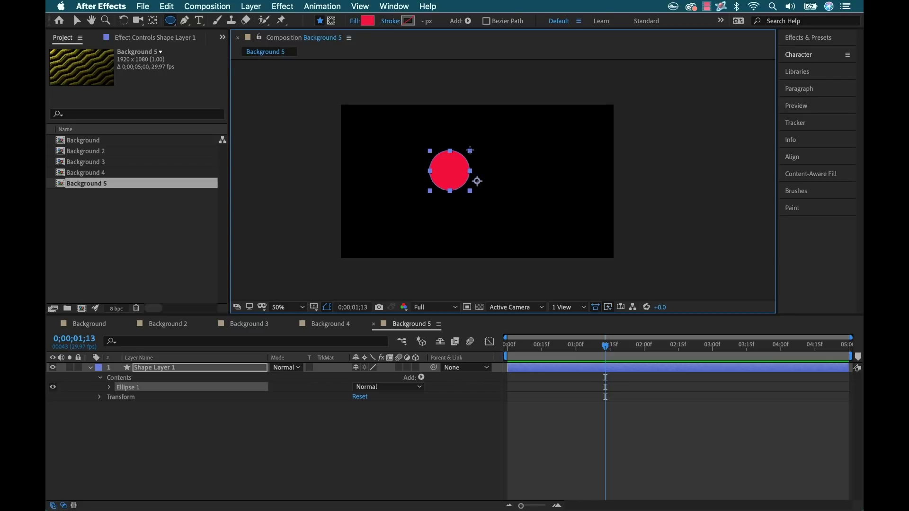
pyautogui.press('v')
pyautogui.click(805, 158)
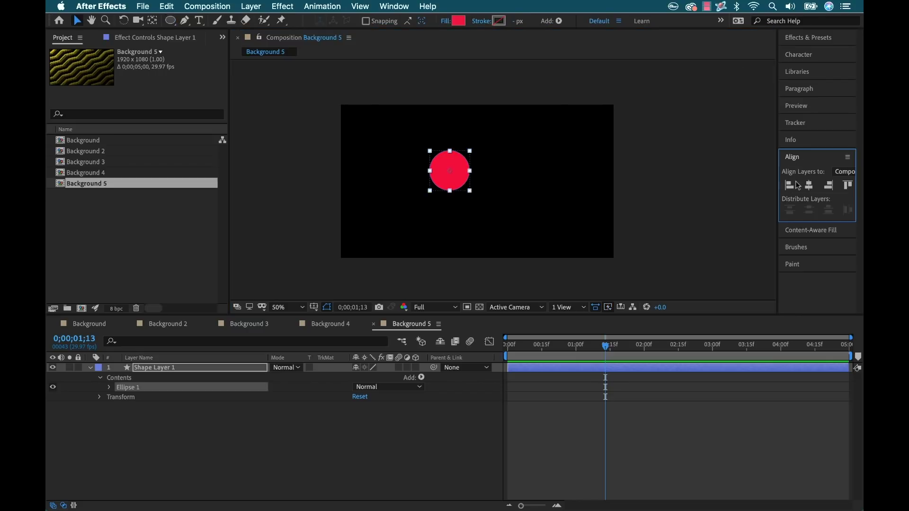
pyautogui.click(809, 185)
pyautogui.moveTo(777, 175); pyautogui.dragTo(753, 175)
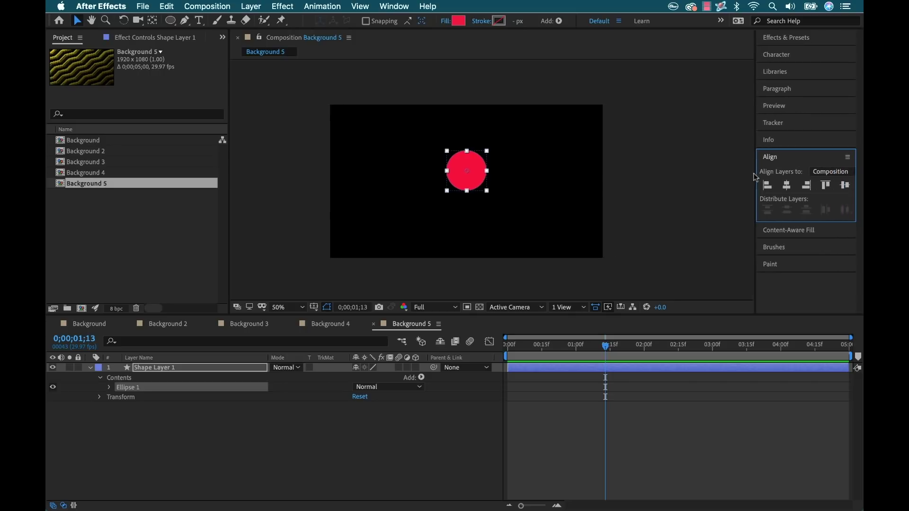
pyautogui.click(842, 185)
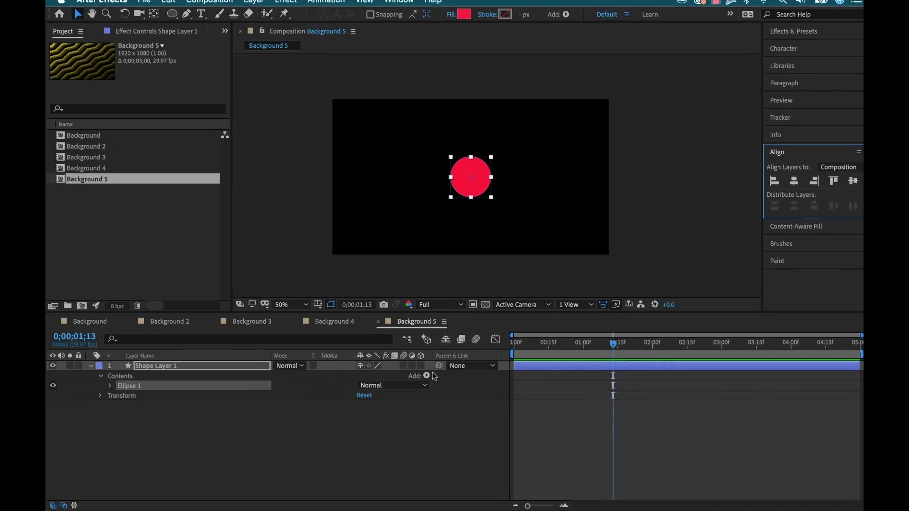
pyautogui.click(421, 377)
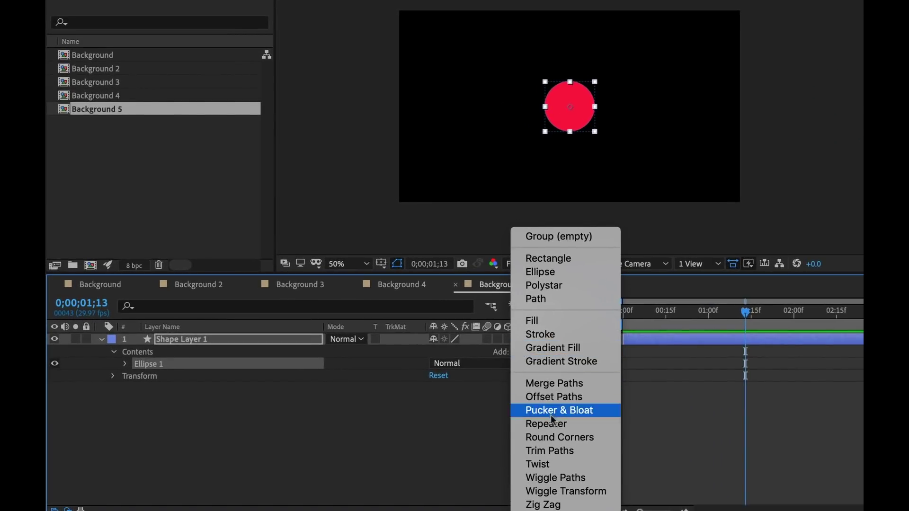
# Add a Repeater to the circle with Position 0,0, Scale 149%, End Opacity 0% and extra copies.
pyautogui.click(551, 424)
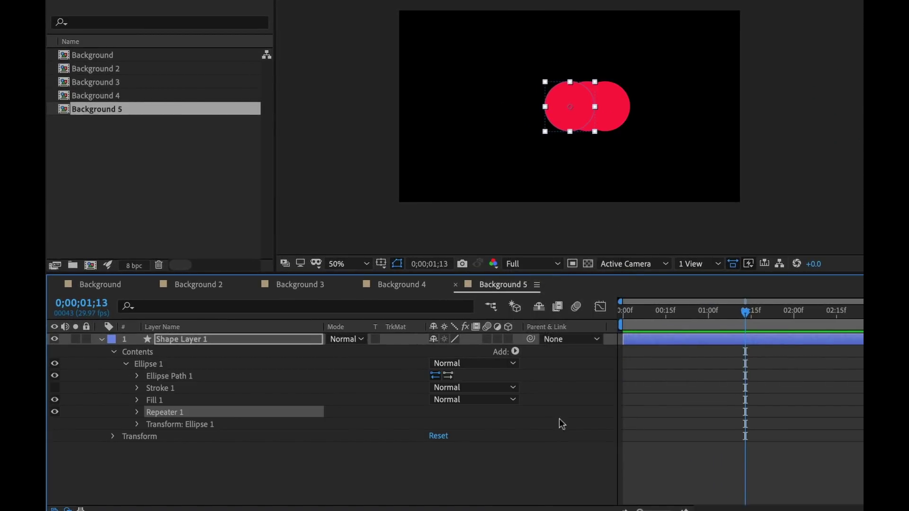
pyautogui.click(138, 413)
pyautogui.click(150, 460)
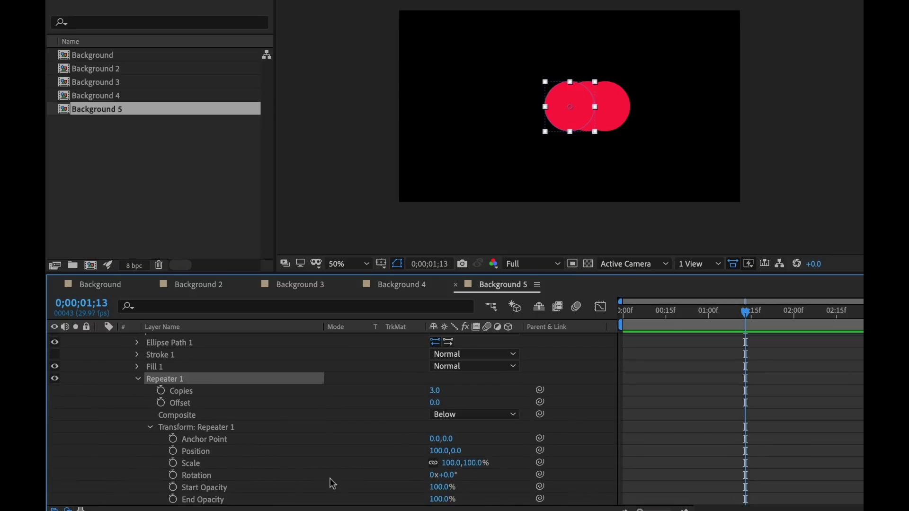
pyautogui.click(439, 450)
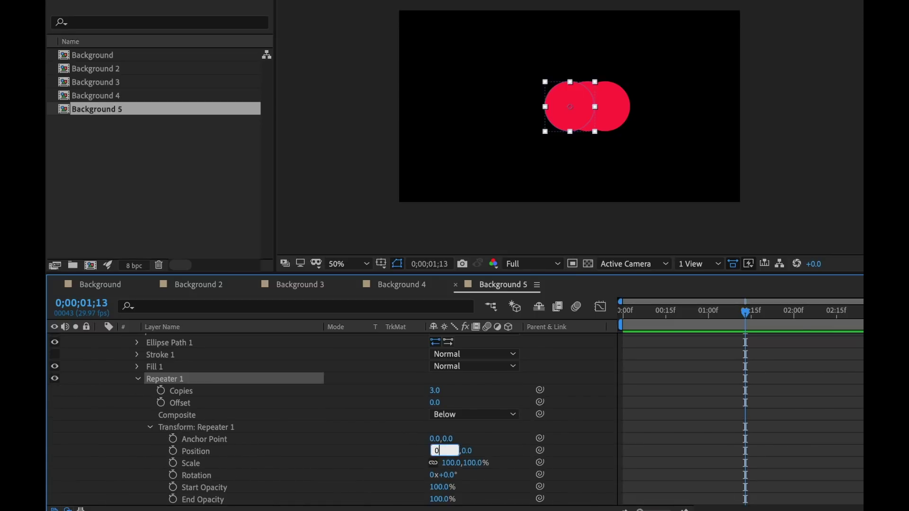
pyautogui.press('Return')
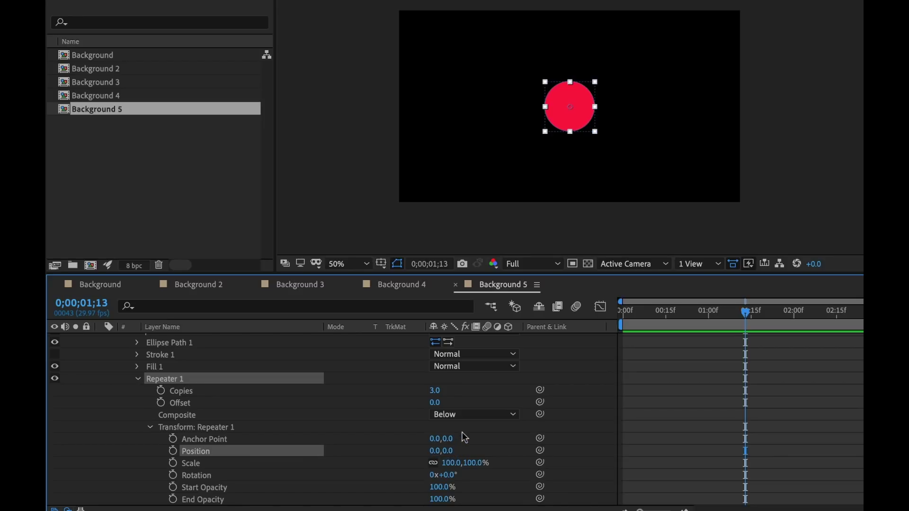
pyautogui.moveTo(447, 462); pyautogui.dragTo(486, 466)
pyautogui.moveTo(442, 499); pyautogui.dragTo(353, 500)
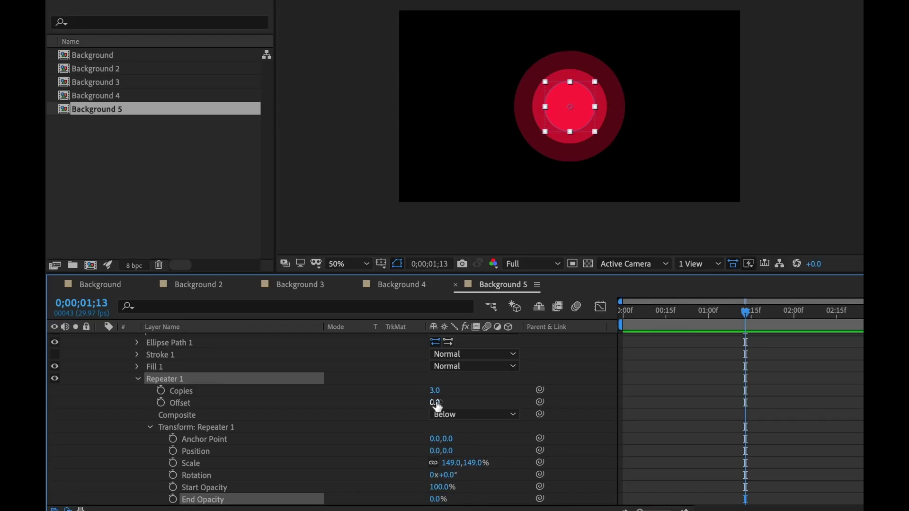
pyautogui.moveTo(435, 390); pyautogui.dragTo(432, 391)
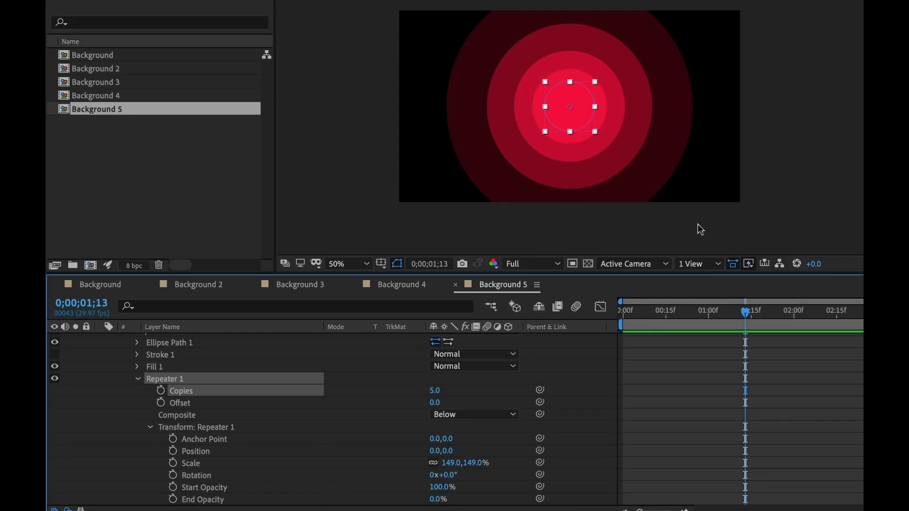
# Move the rings into the top-right corner and raise the copies to 8 to fill the frame.
pyautogui.click(753, 420)
pyautogui.click(586, 137)
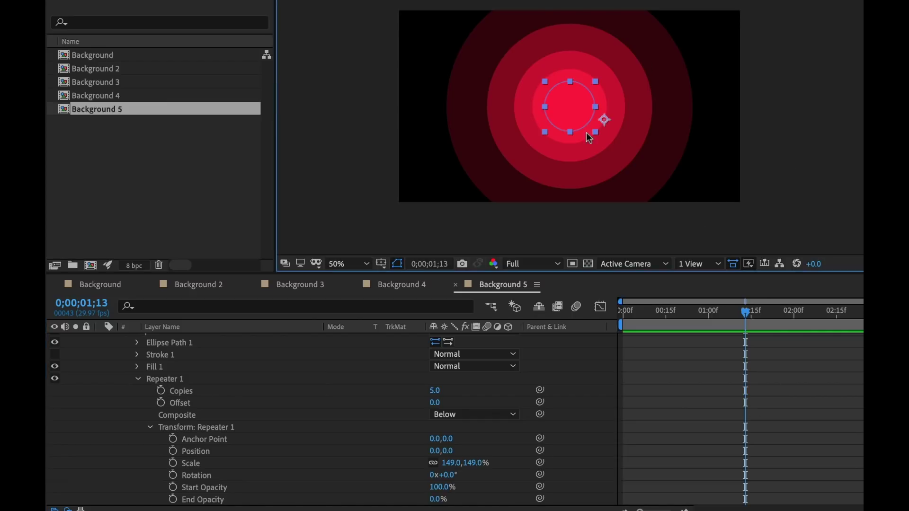
pyautogui.moveTo(575, 101); pyautogui.dragTo(730, 4)
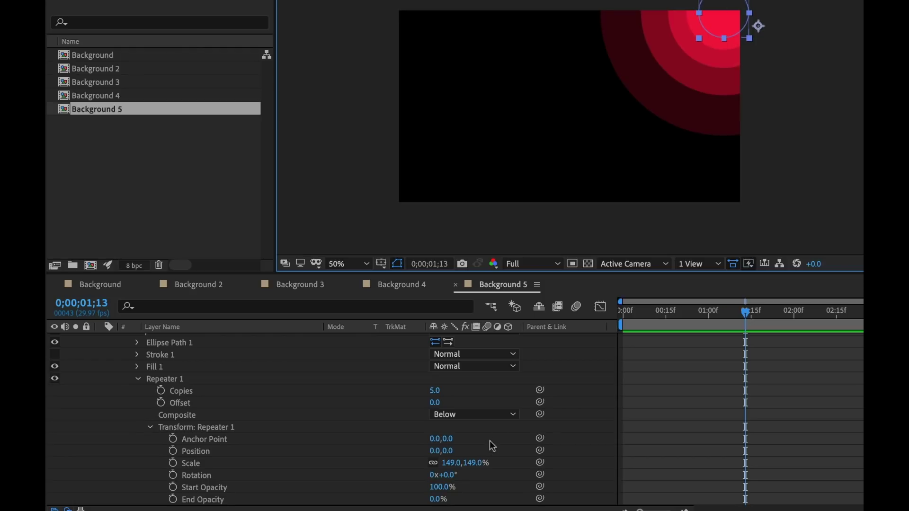
pyautogui.moveTo(441, 395)
pyautogui.mouseDown()
pyautogui.moveTo(456, 394)
pyautogui.moveTo(439, 391)
pyautogui.mouseUp()
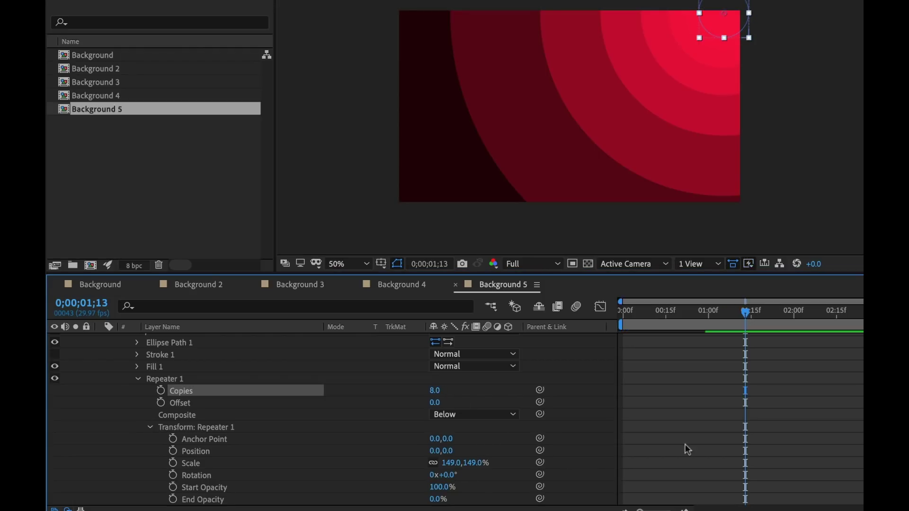
pyautogui.click(726, 424)
pyautogui.moveTo(722, 14); pyautogui.dragTo(739, 14)
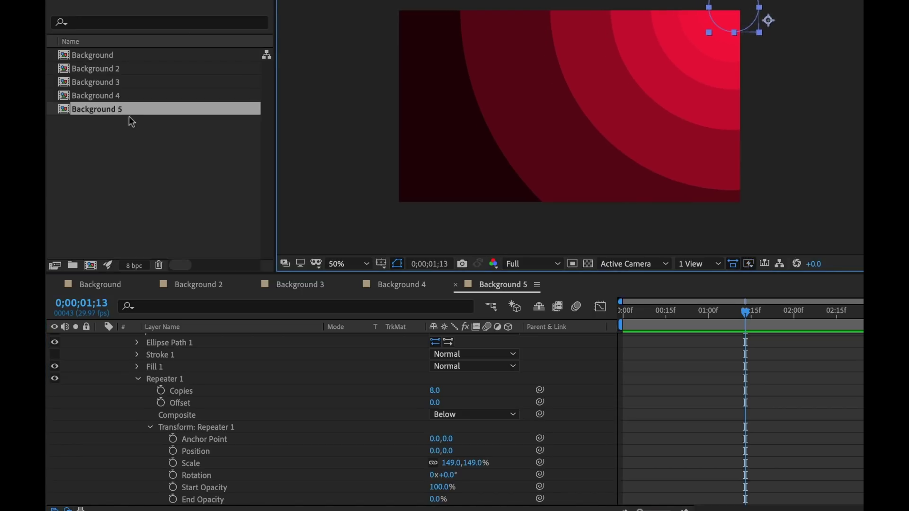
# Duplicate the Background 5 composition with Ctrl+D to create Background 6.
pyautogui.click(131, 149)
pyautogui.click(85, 110)
pyautogui.hotkey('ctrl', 'd')
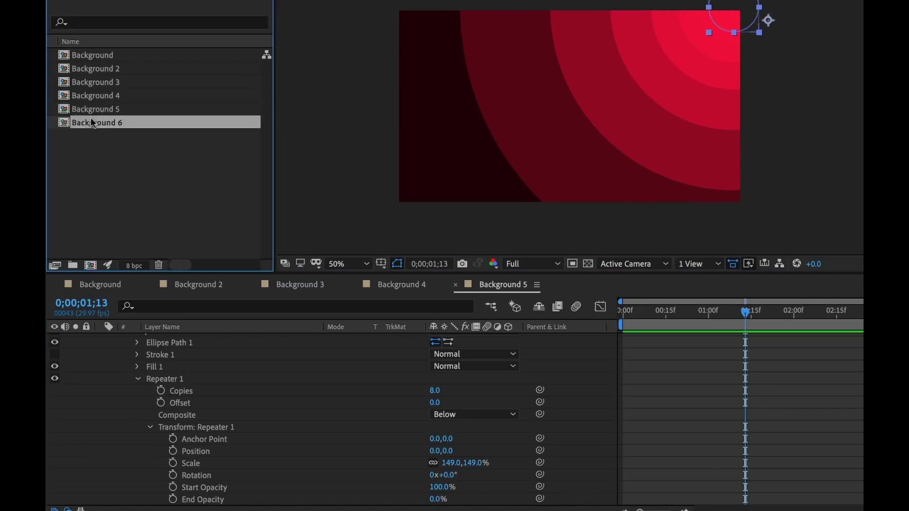
# In Background 6, add a Zig Zag operation to the ring shape.
pyautogui.doubleClick(62, 122)
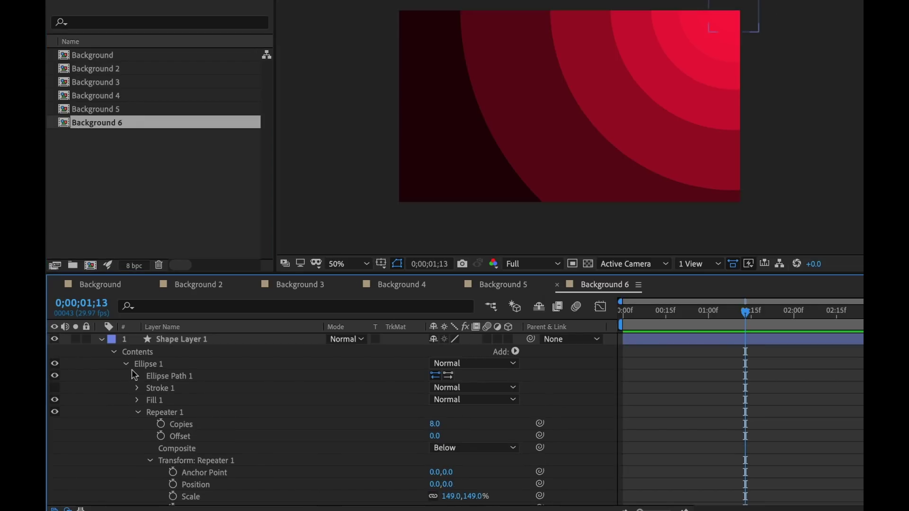
pyautogui.click(138, 413)
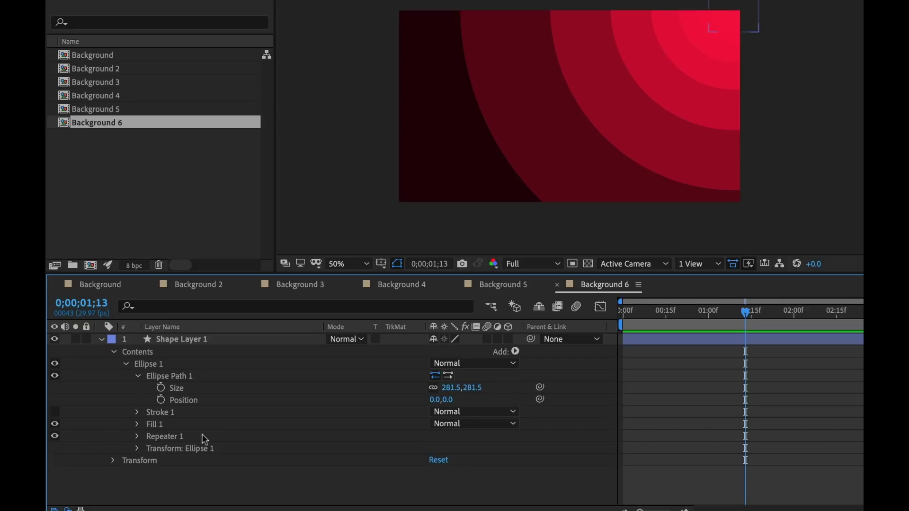
pyautogui.click(138, 376)
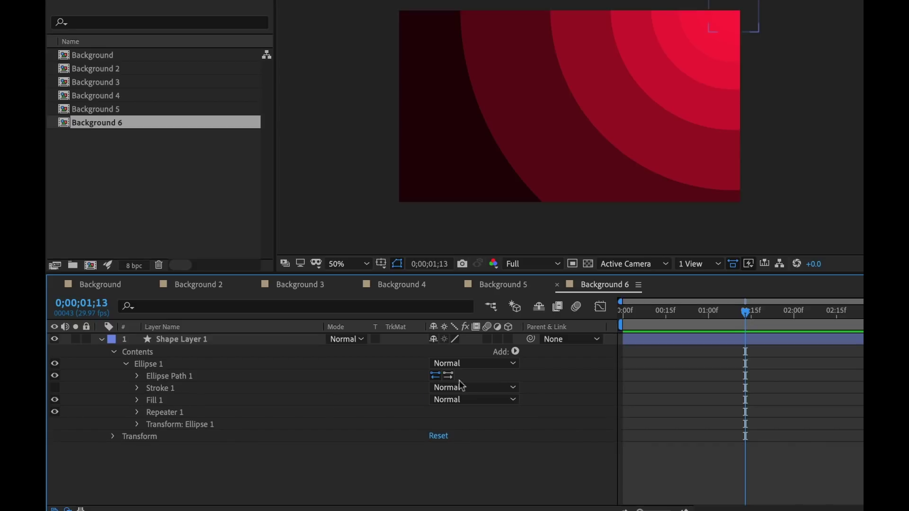
pyautogui.click(516, 352)
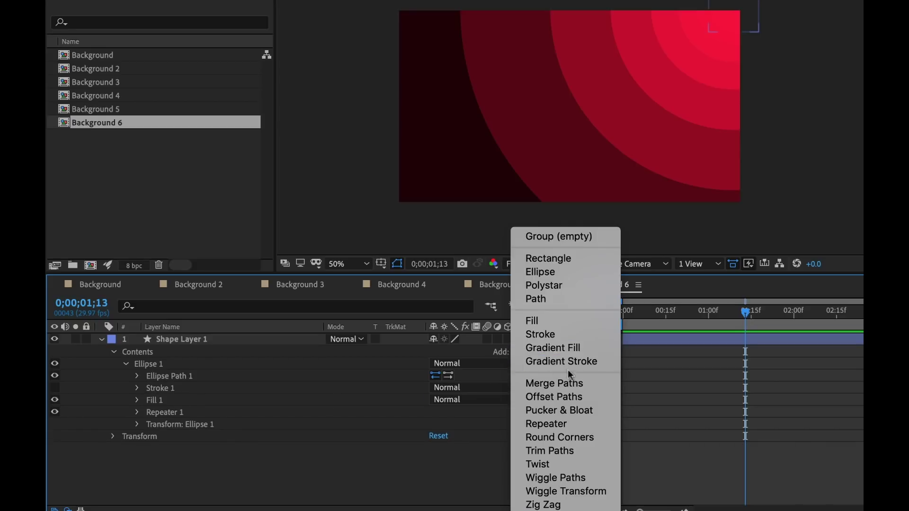
pyautogui.click(531, 504)
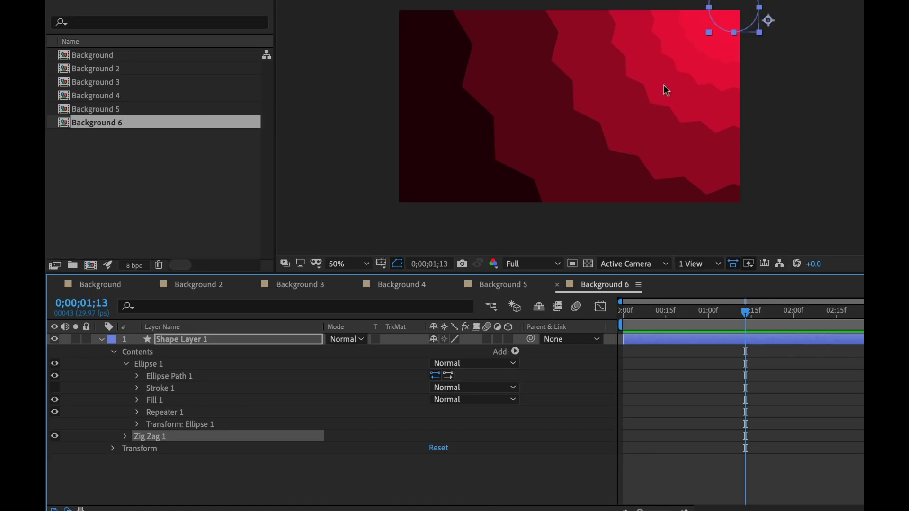
# Change the Fill 1 colour of the rings to orange.
pyautogui.moveTo(473, 327); pyautogui.dragTo(475, 328)
pyautogui.moveTo(477, 333); pyautogui.dragTo(484, 430)
pyautogui.press('Return')
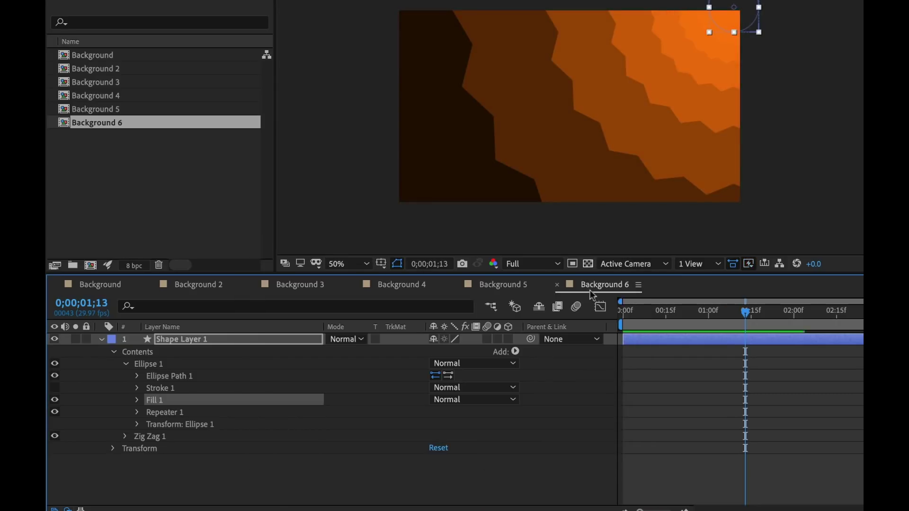
# Increase the Zig Zag Size to 14 for larger ridges.
pyautogui.click(124, 437)
pyautogui.moveTo(434, 448)
pyautogui.mouseDown()
pyautogui.moveTo(445, 447)
pyautogui.moveTo(432, 448)
pyautogui.mouseUp()
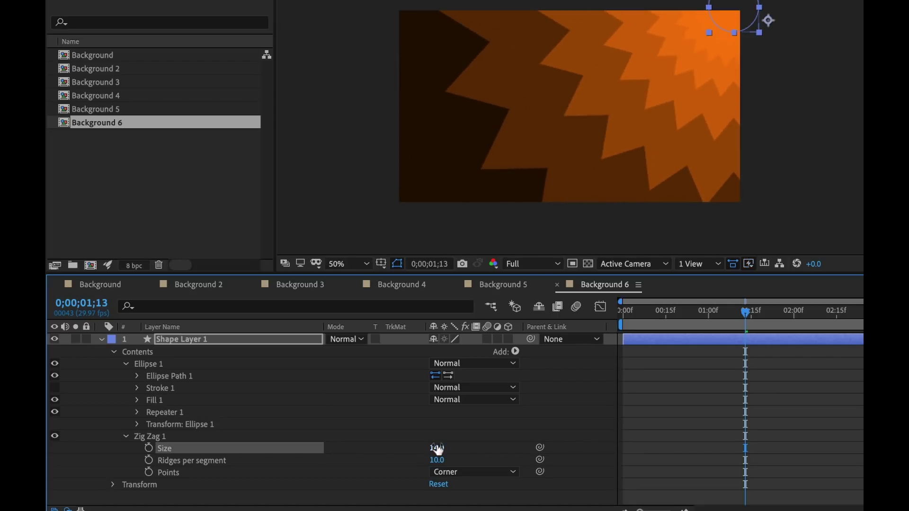
pyautogui.click(126, 437)
pyautogui.click(137, 413)
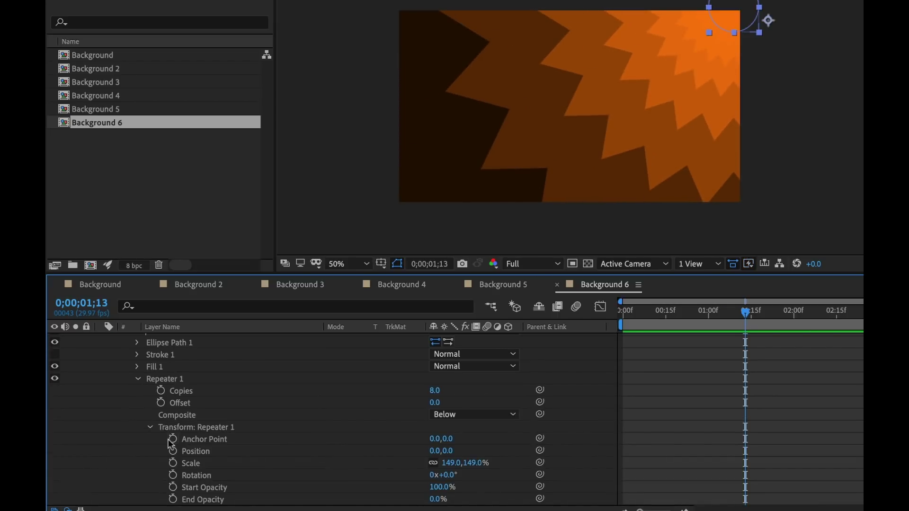
# Keyframe Repeater rotation from 5° at the first frame to 5.4 at the end.
pyautogui.moveTo(451, 474); pyautogui.dragTo(449, 472)
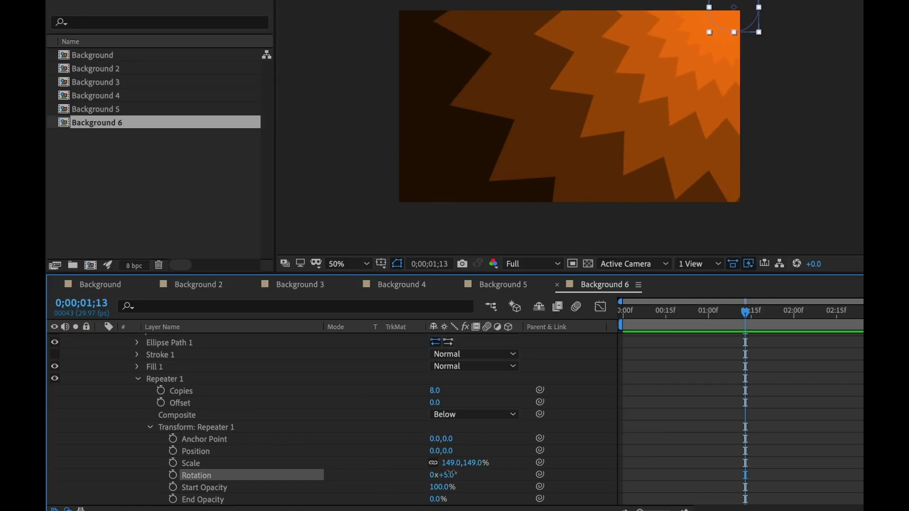
pyautogui.moveTo(661, 318); pyautogui.dragTo(623, 316)
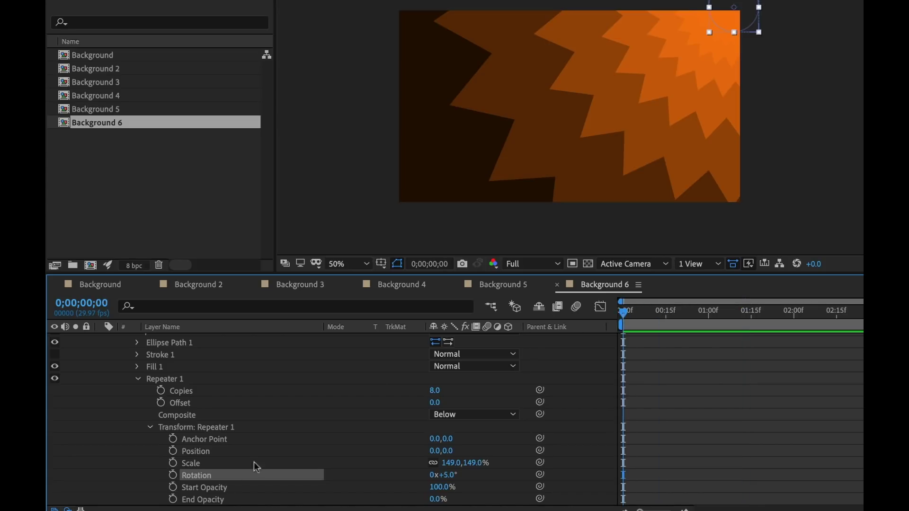
pyautogui.click(172, 475)
pyautogui.press('End')
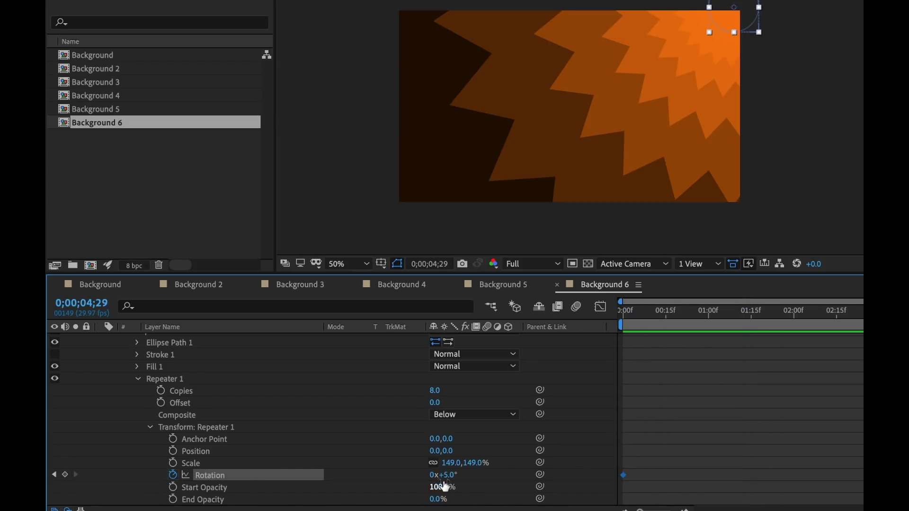
pyautogui.click(445, 475)
pyautogui.write('5.4')
pyautogui.press('Return')
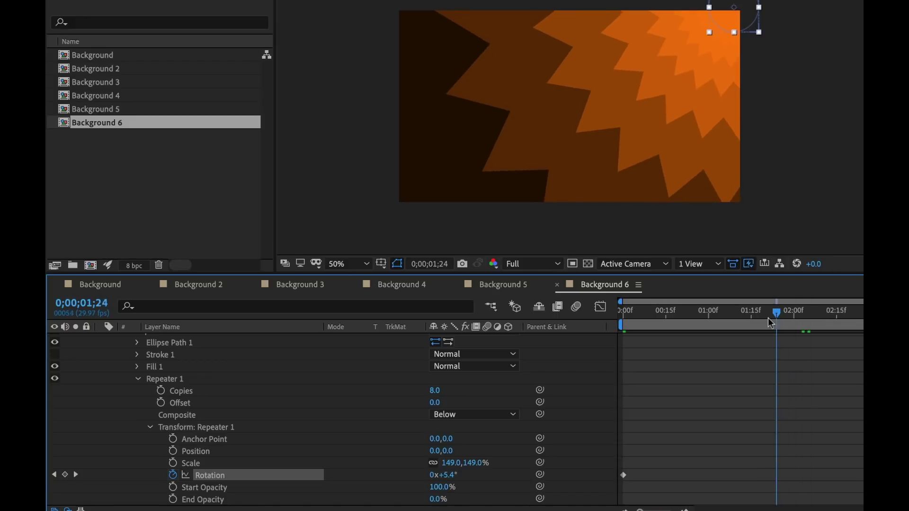